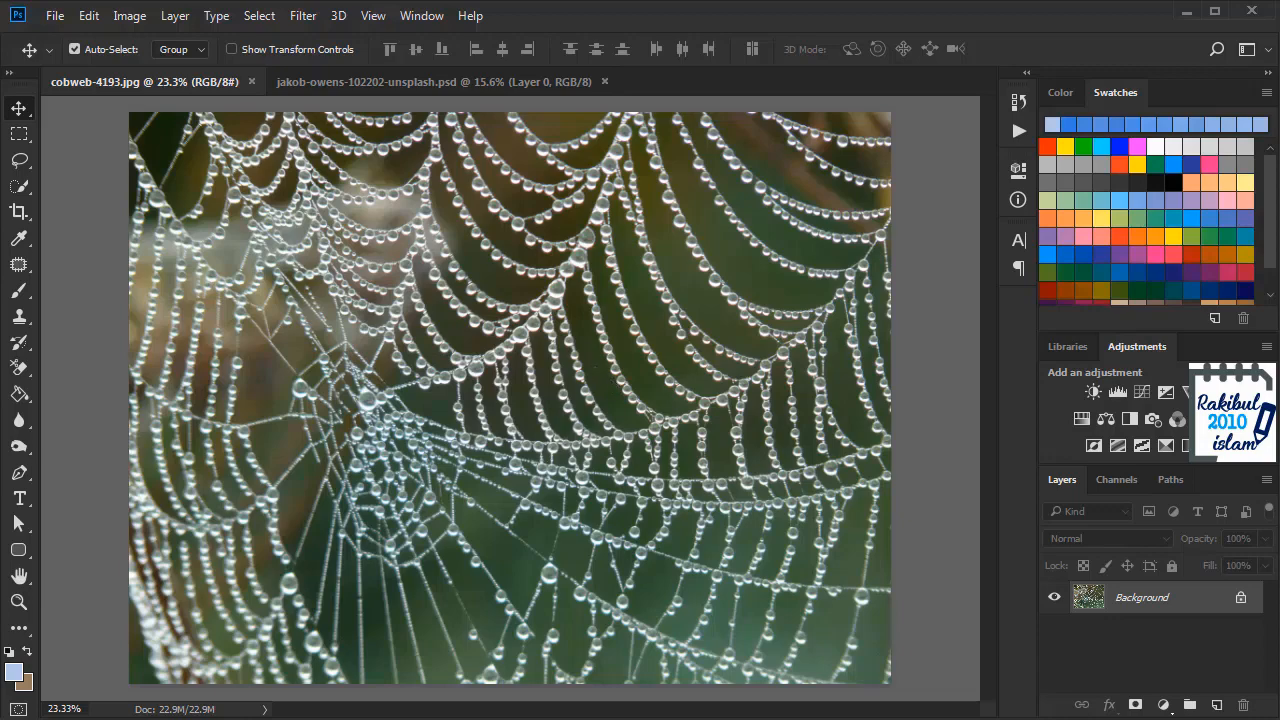
Place the agriculture-bright-clouds image into the cobweb document, scale it to cover the whole canvas and bring the large tree into view.
left_click(421, 718)
left_click(377, 407)
left_click_drag(343, 189, 503, 373)
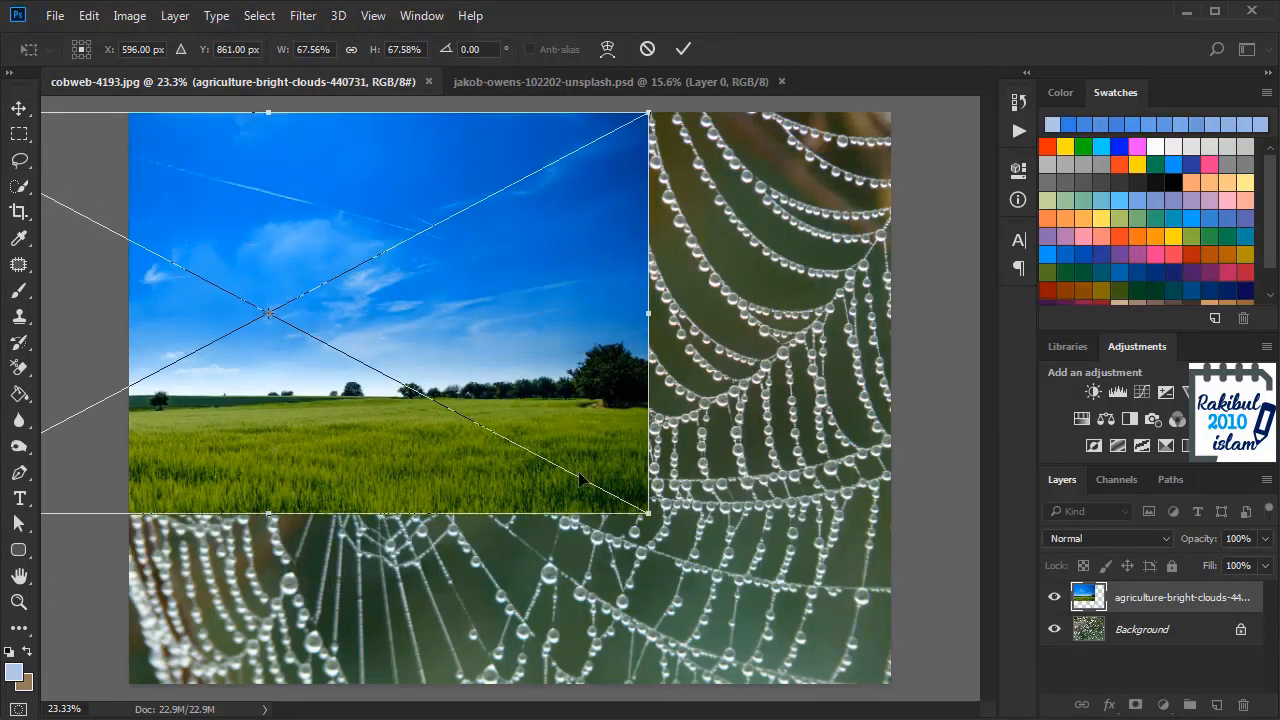
left_click_drag(650, 516, 978, 687)
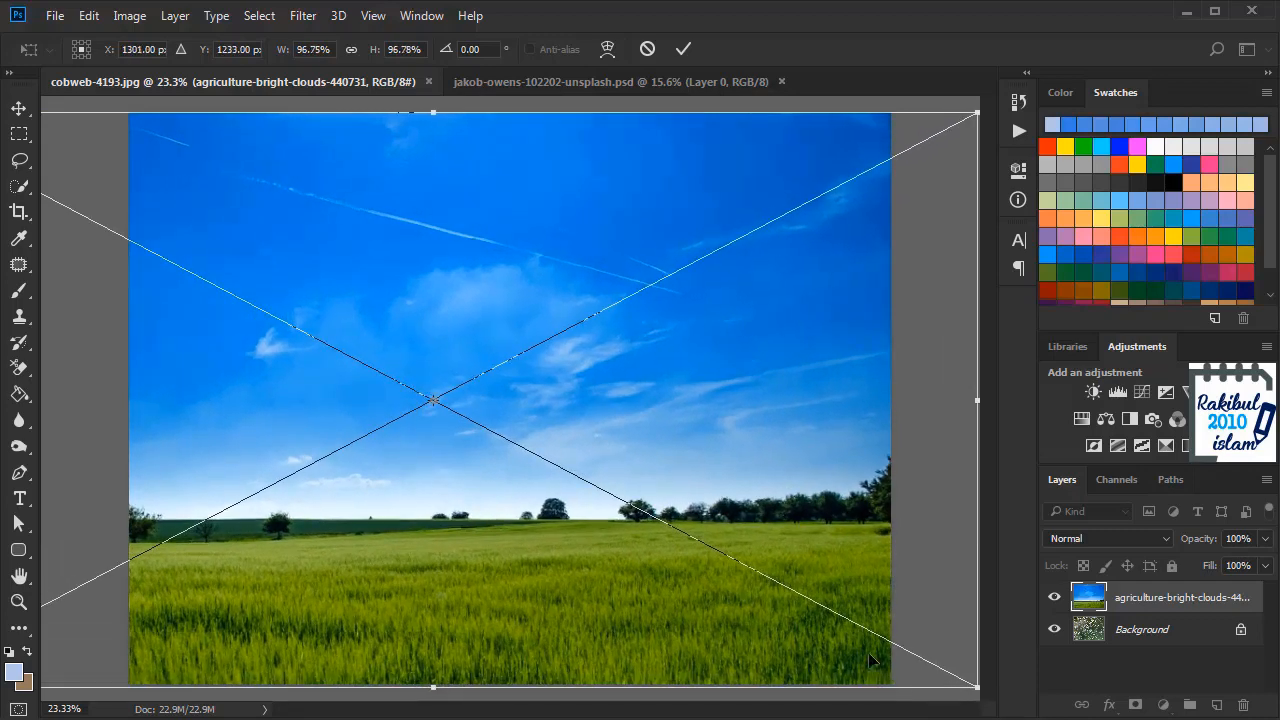
key("Return")
left_click_drag(812, 520, 730, 527)
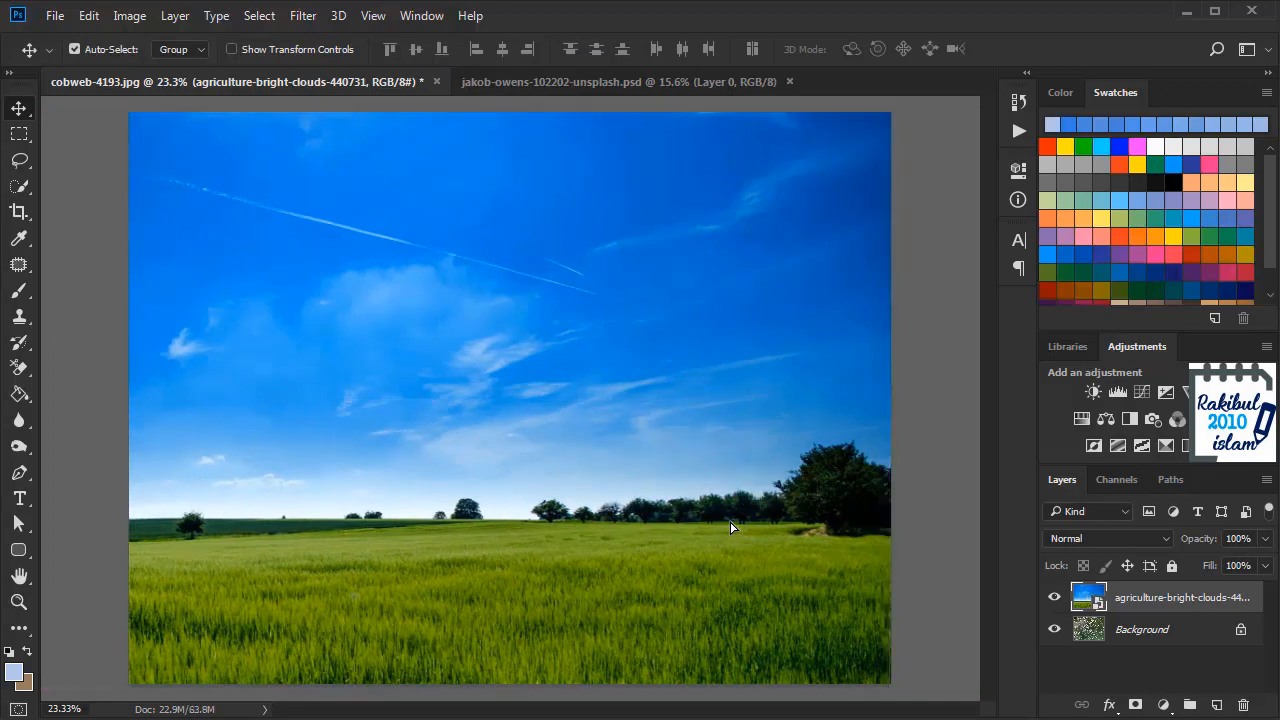
Convert the locked Background into a regular layer named Layer 0 and move it above the landscape layer.
double_click(1174, 632)
left_click(812, 324)
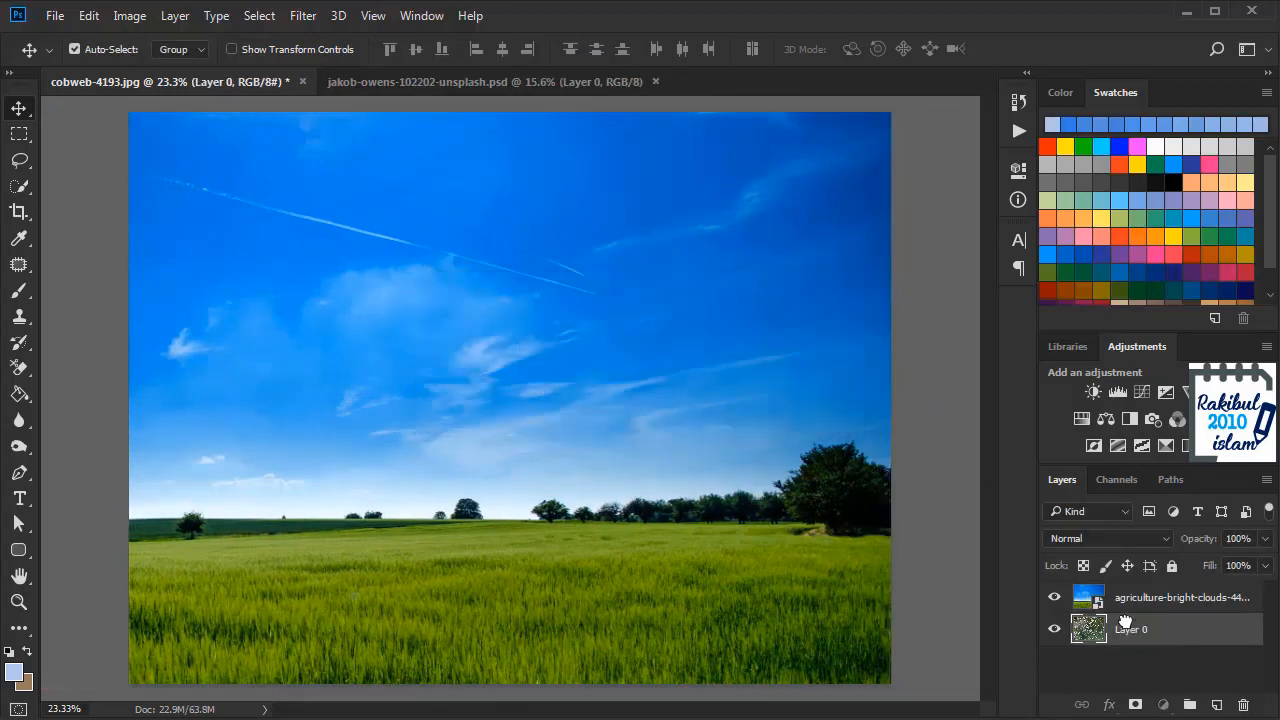
left_click_drag(1125, 630, 1124, 592)
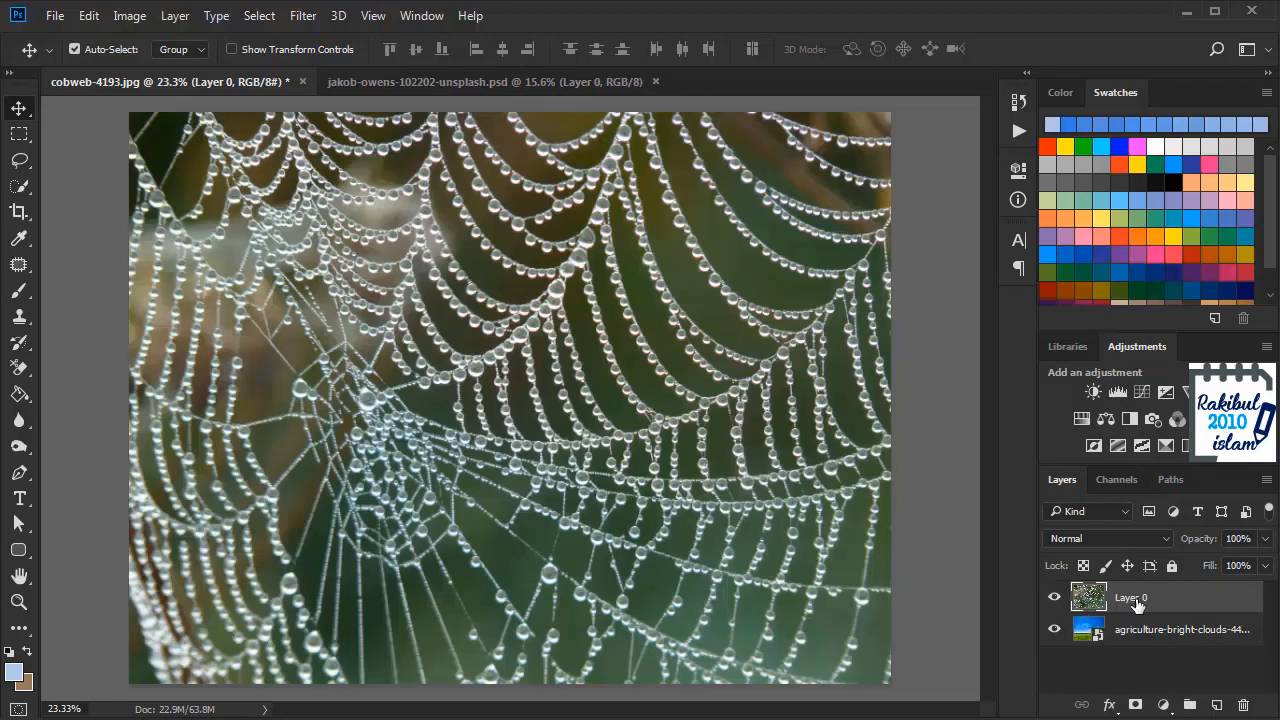
Add a layer mask to Layer 0 and open the Color Range settings for that mask.
left_click(1136, 705)
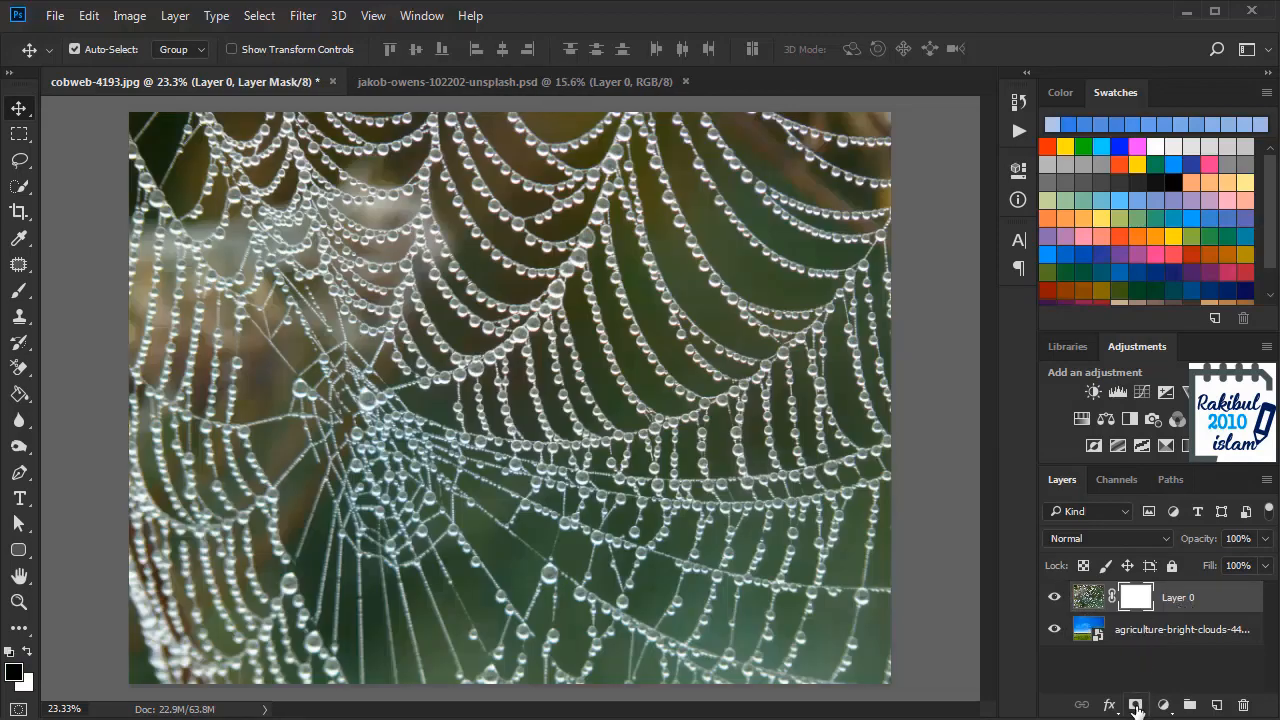
double_click(1140, 598)
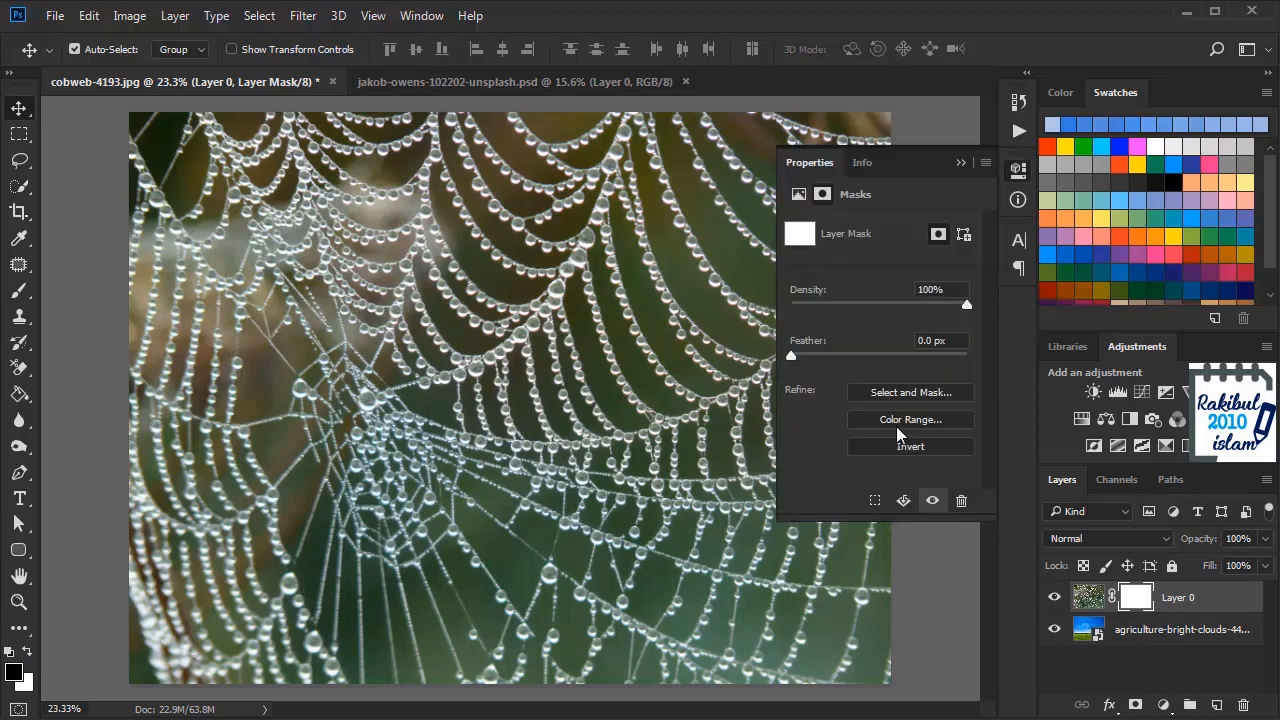
left_click(948, 421)
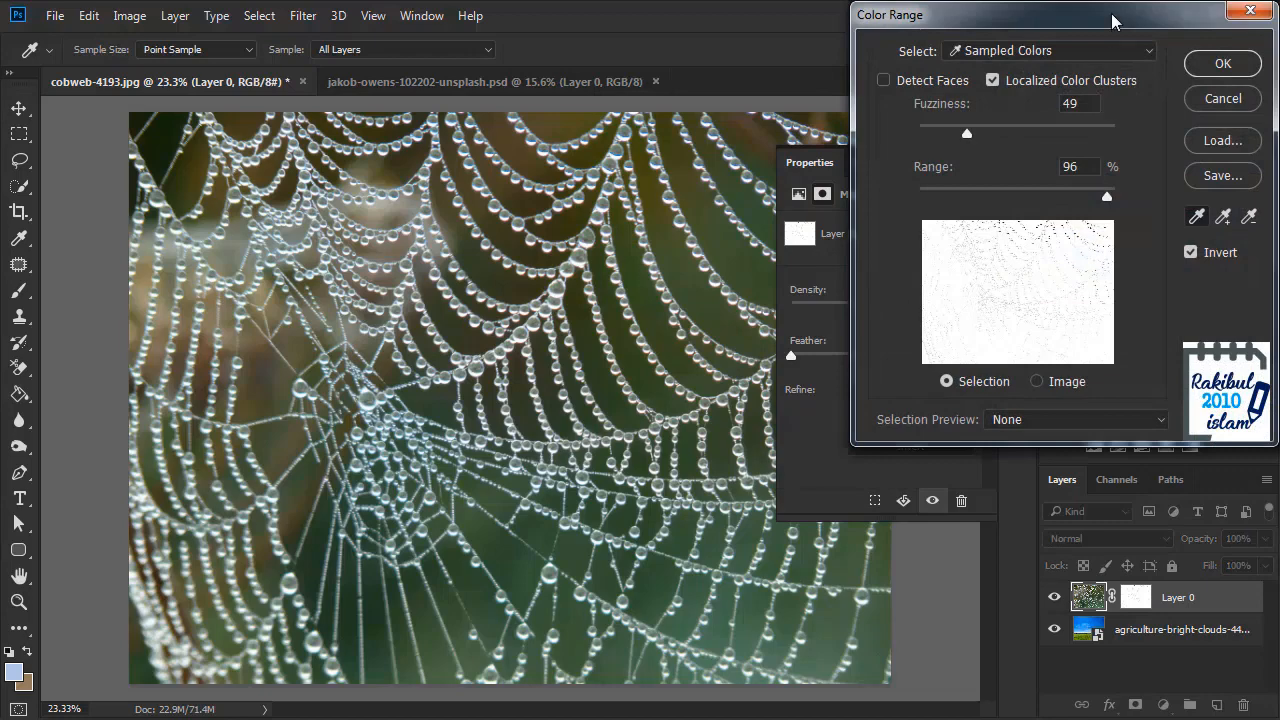
left_click_drag(1114, 17, 1140, 27)
left_click(1019, 172)
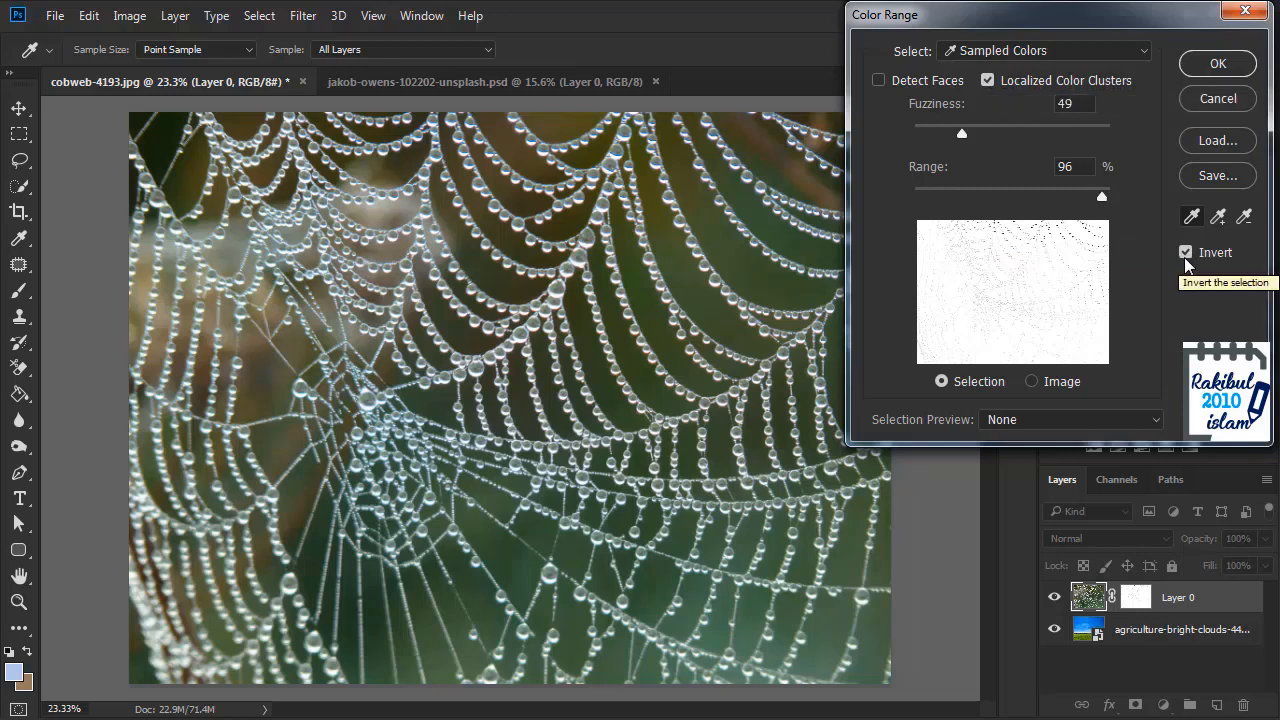
Sample the dark green background below the web's centre, with Fuzziness at 189 and Range at 100%.
left_click(1032, 385)
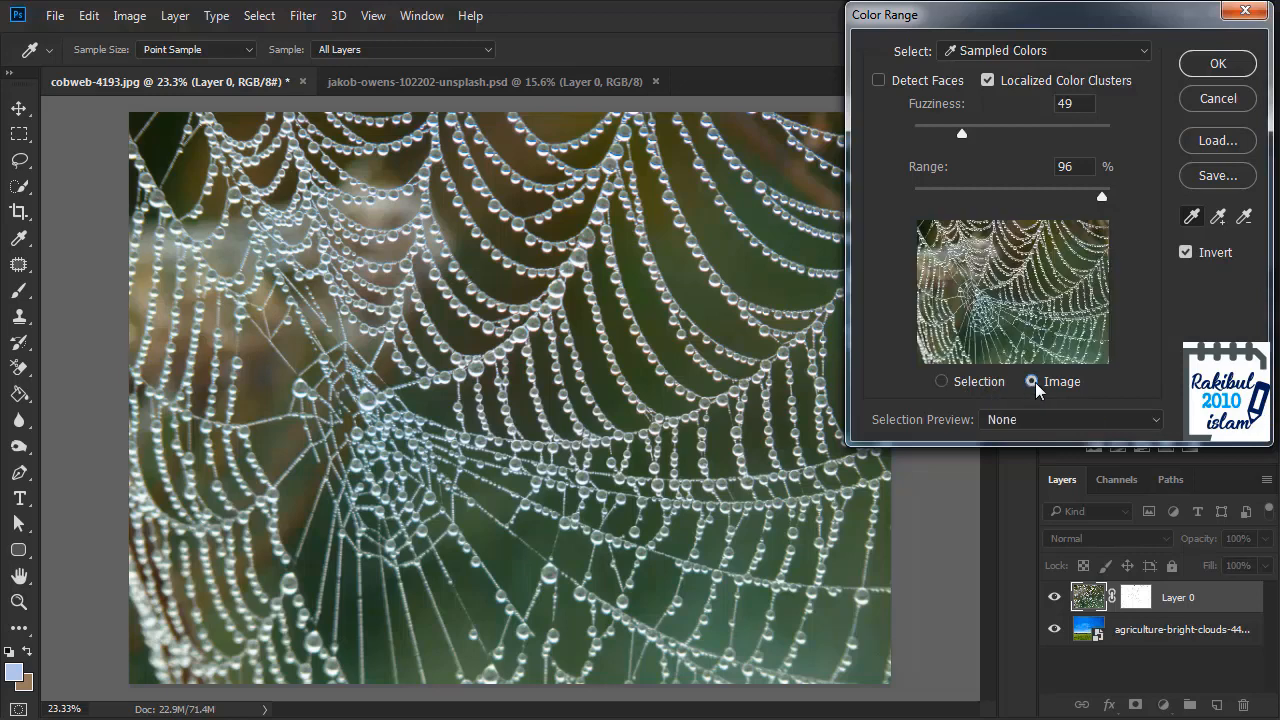
left_click(941, 381)
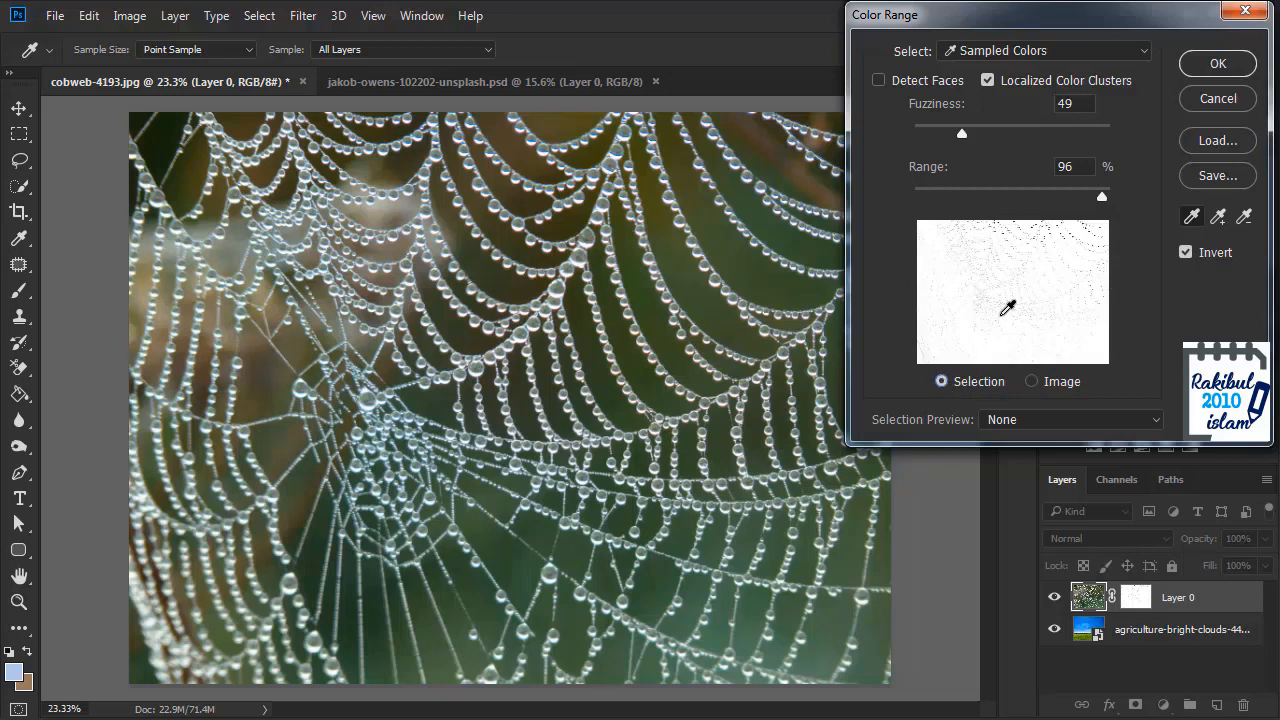
left_click(1033, 382)
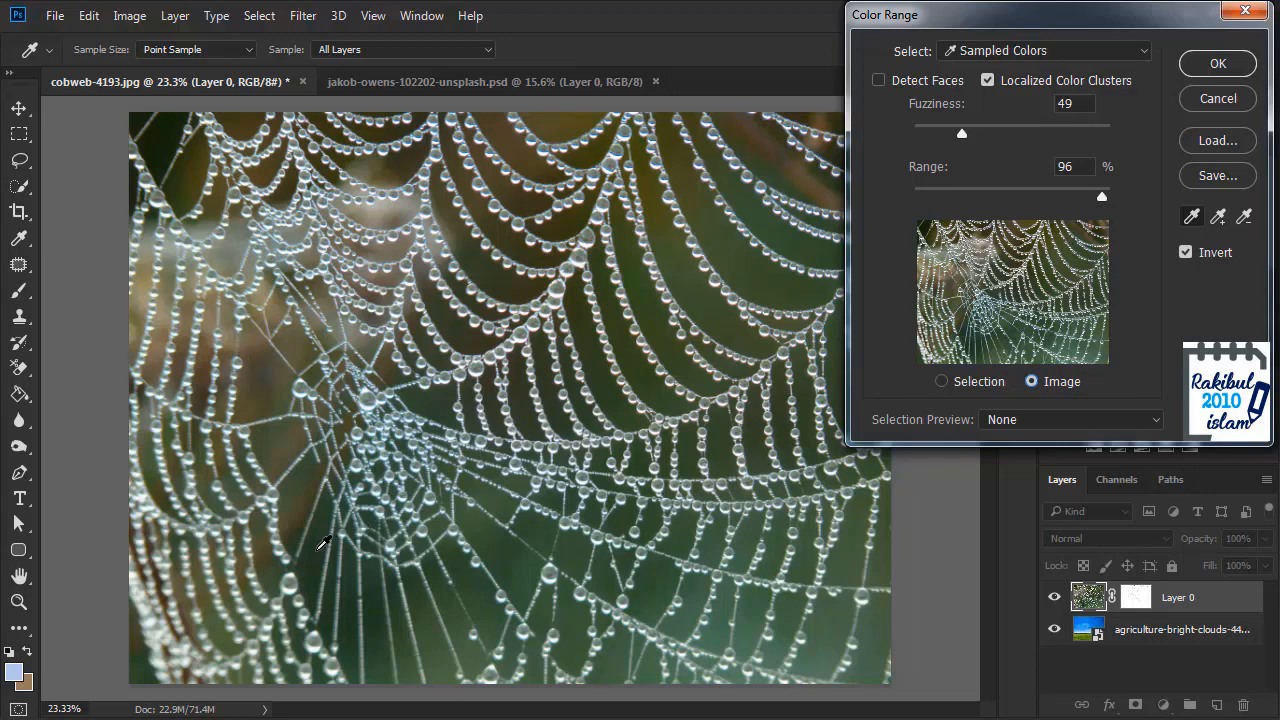
left_click(320, 545)
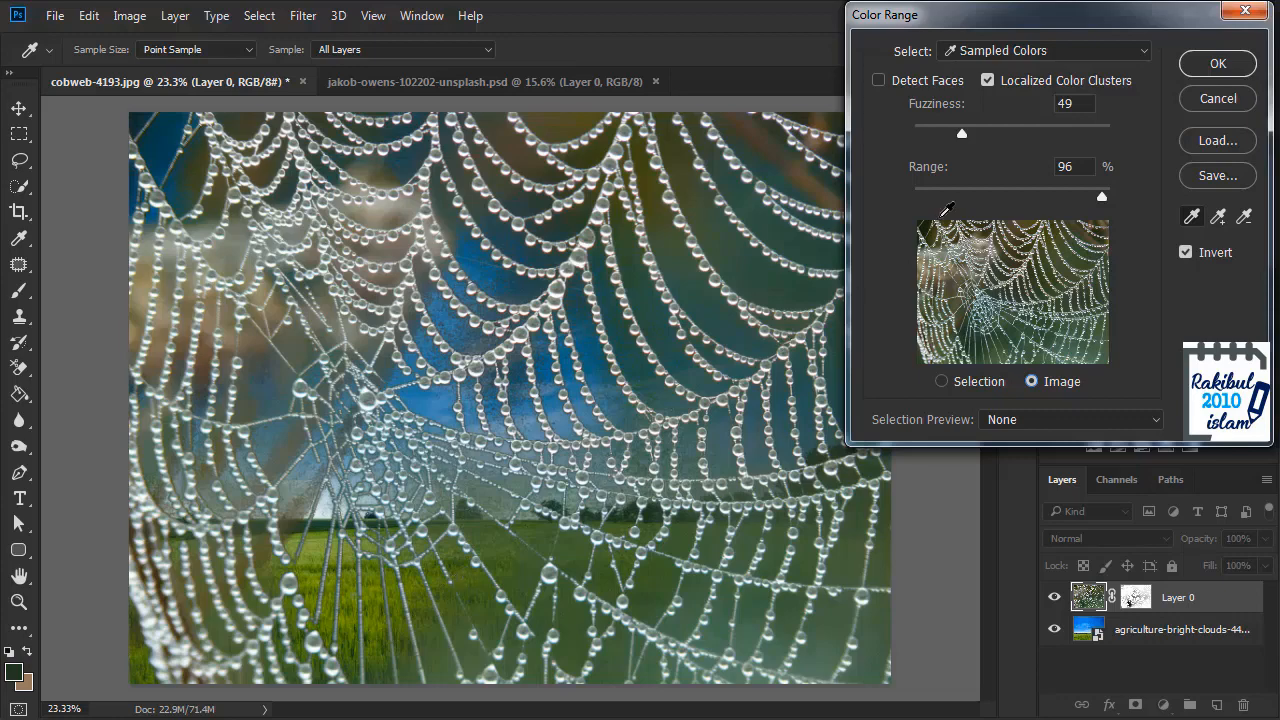
left_click_drag(964, 133, 1071, 143)
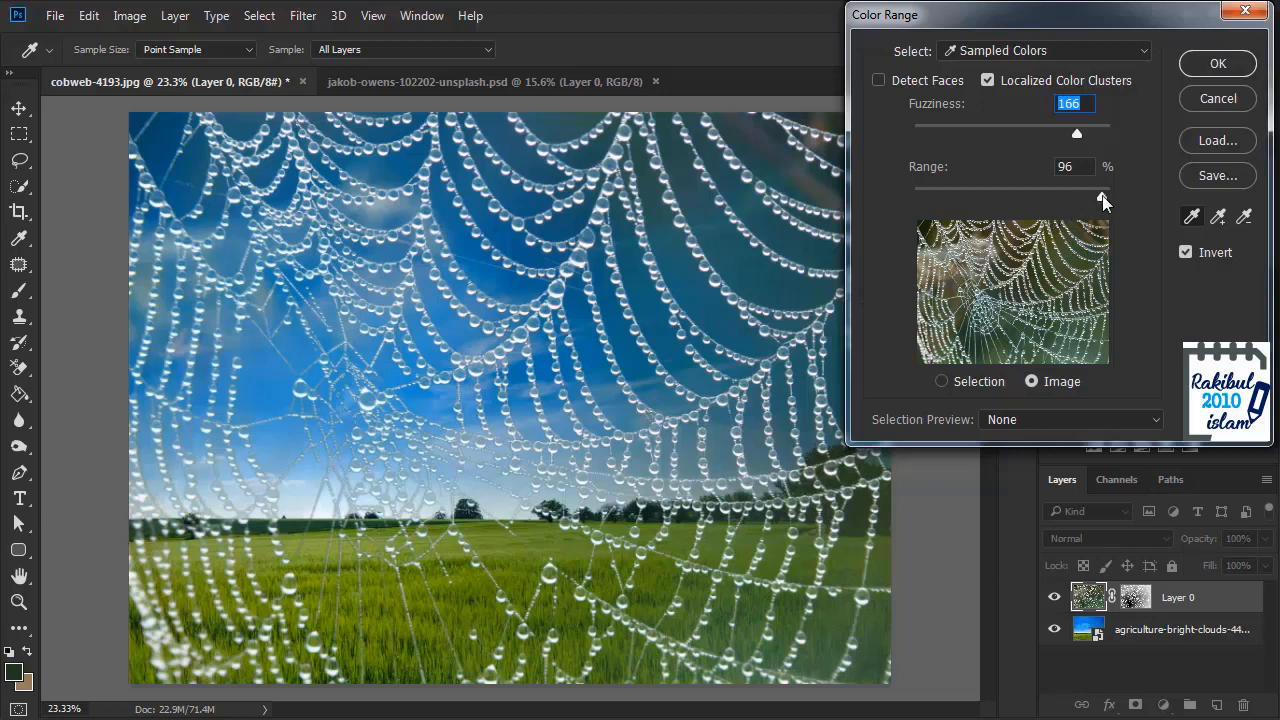
left_click_drag(1103, 201, 1115, 228)
mouse_move(1079, 131)
left_mouse_down()
mouse_move(1043, 134)
mouse_move(1099, 143)
left_mouse_up()
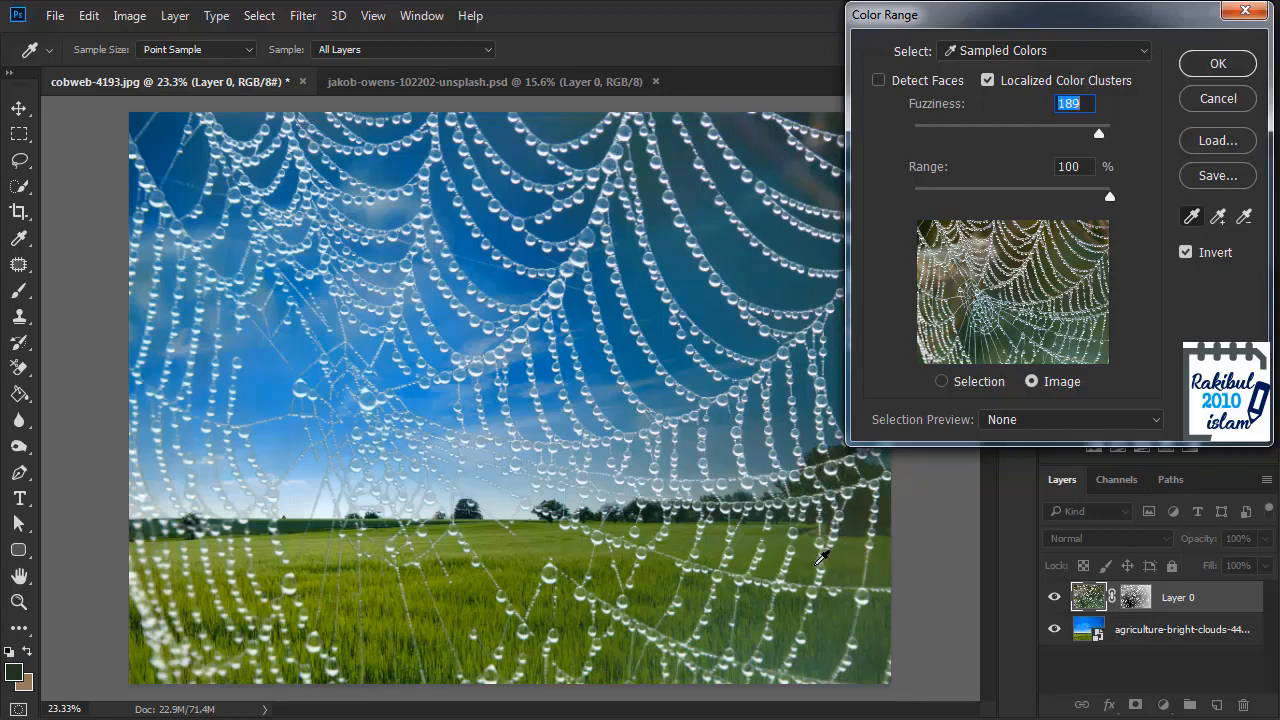
Add the remaining dark background tones along the image's upper edge, upper-left area and lower-right area to the sampled colors.
left_click(1218, 224)
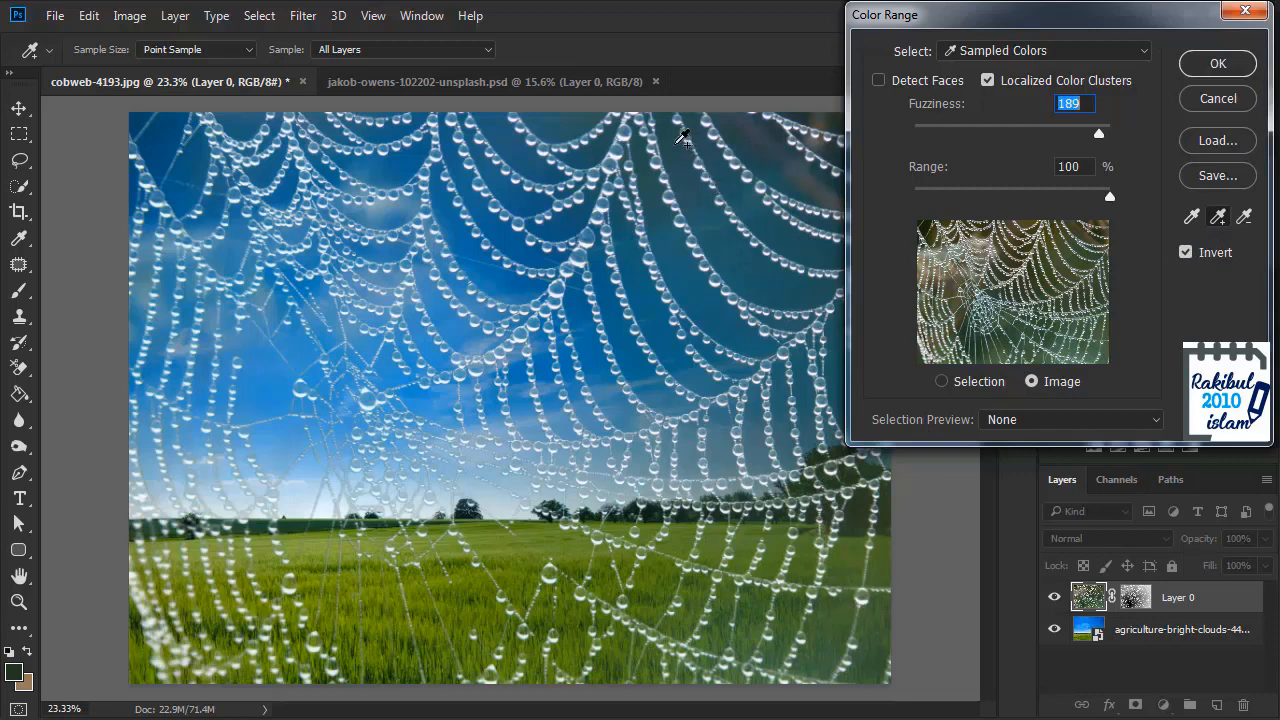
left_click(674, 143)
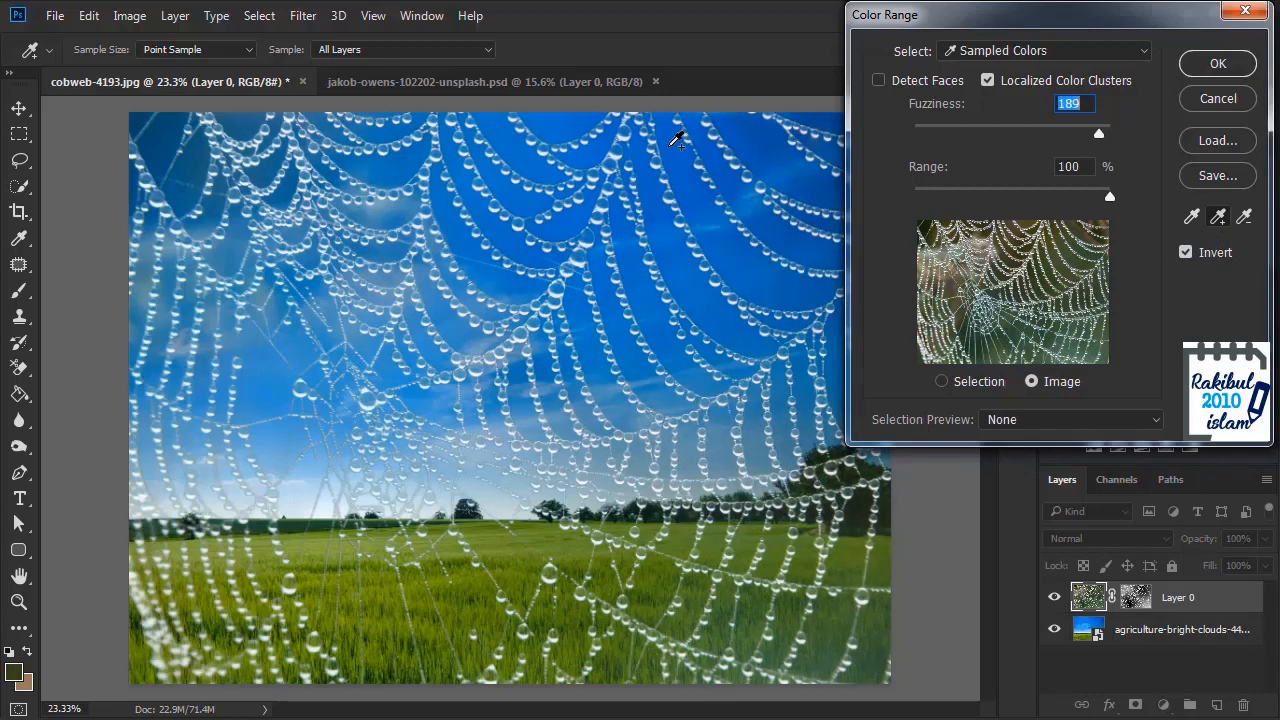
left_click(200, 163)
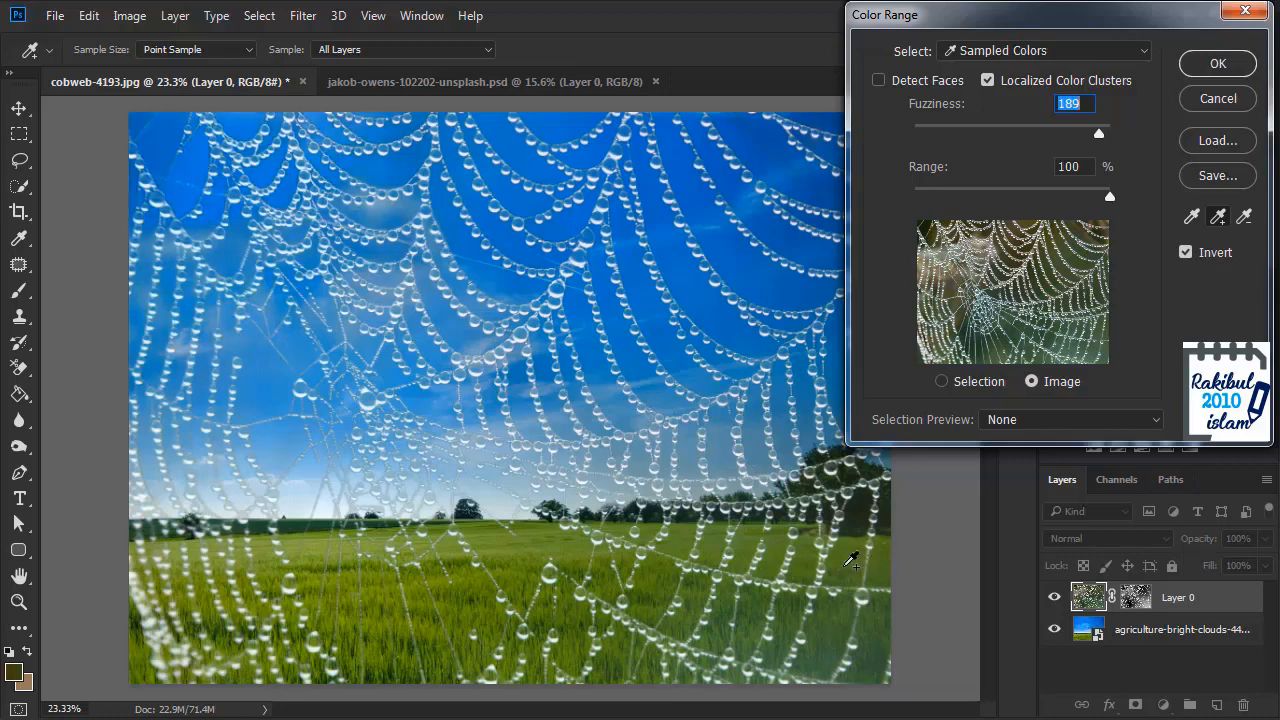
left_click(850, 559)
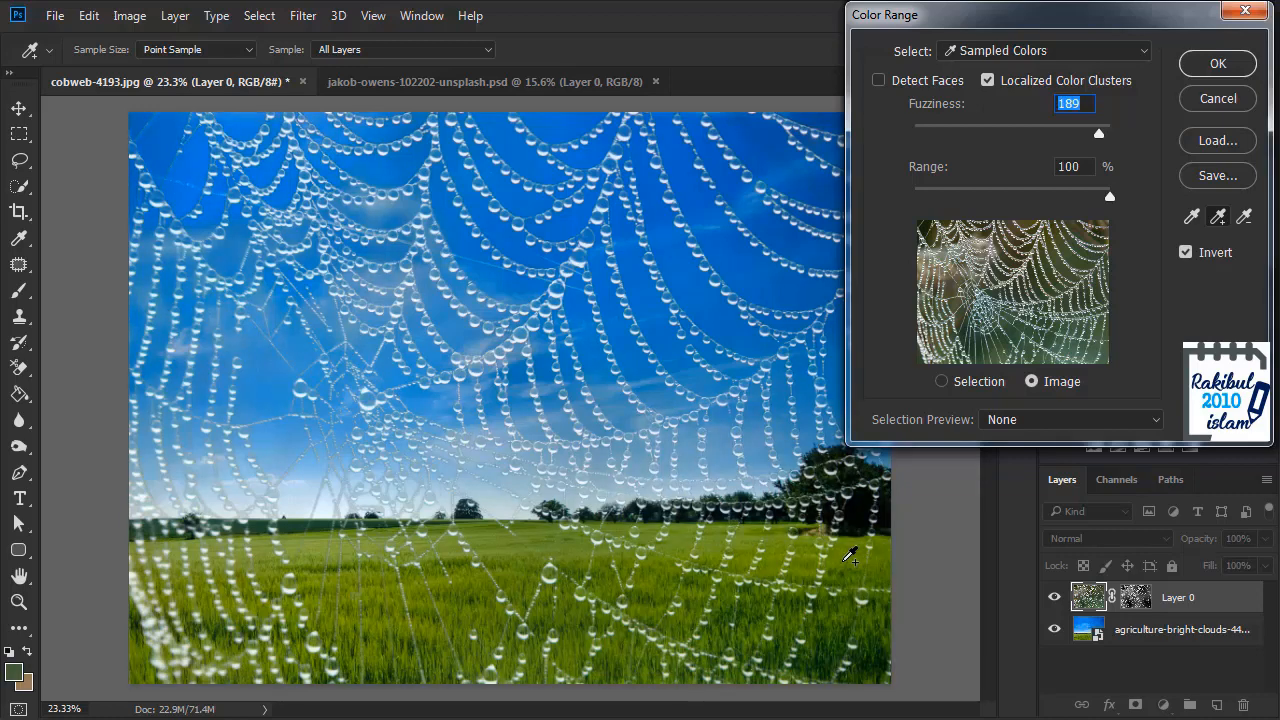
Try to add the pale grey blurred areas in the upper part of the cobweb image to the sampled colors.
left_click(382, 208)
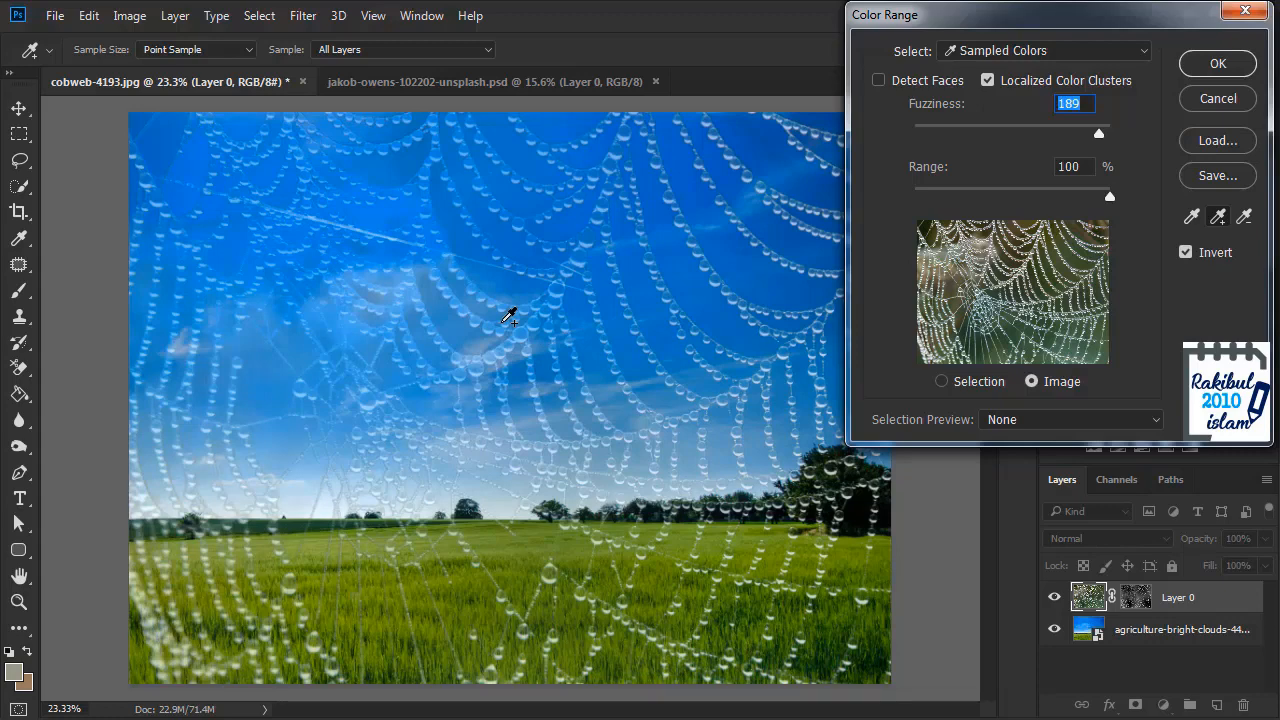
left_click(509, 317)
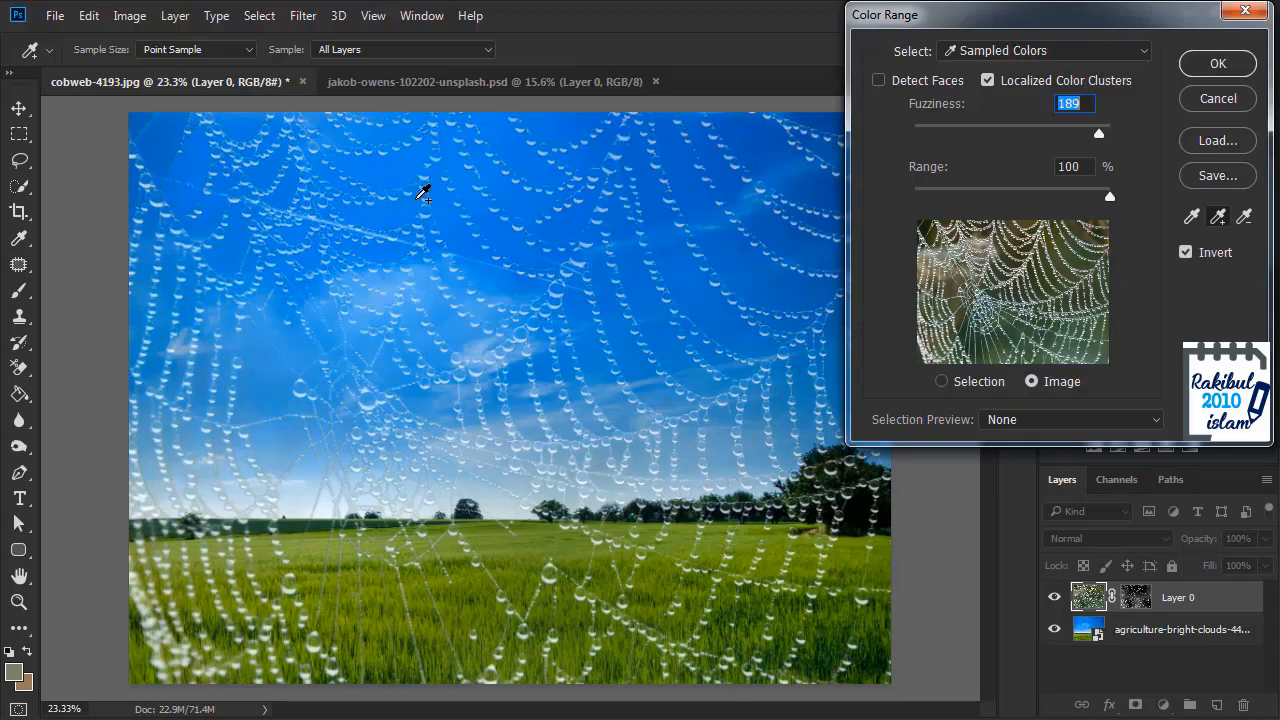
left_click(421, 196)
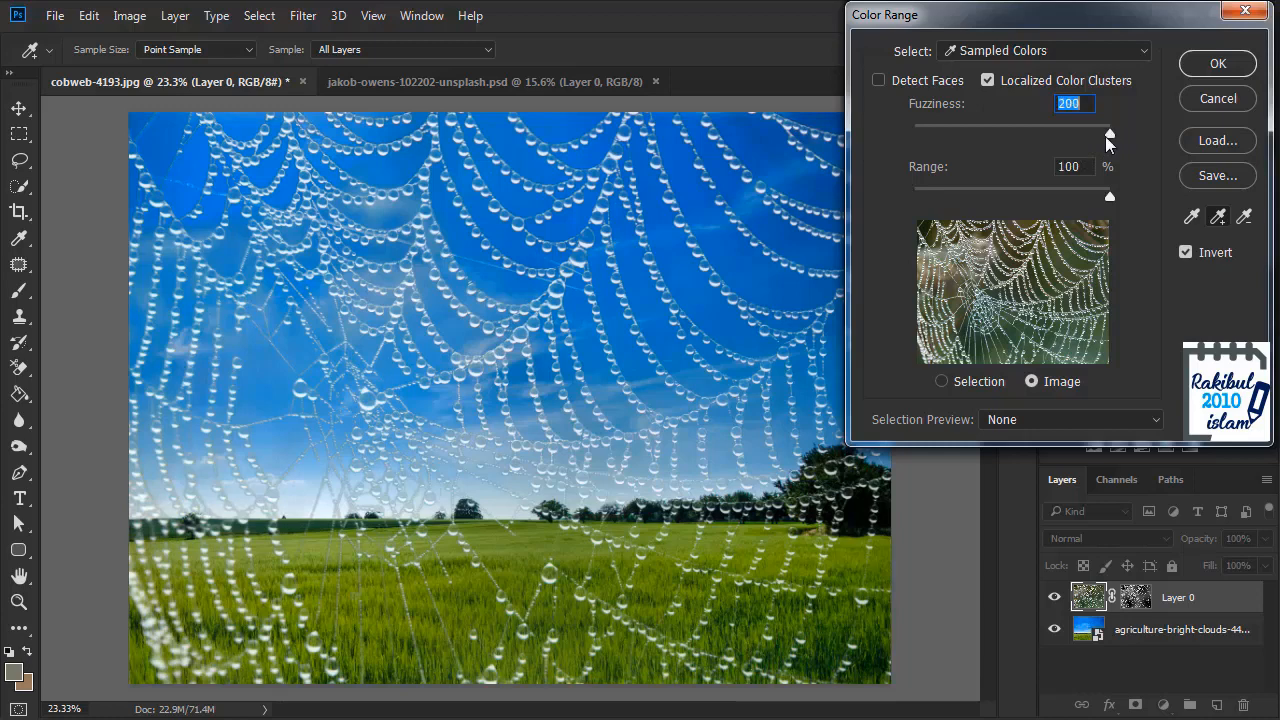
Set Fuzziness to 200 with Range at 100%, comparing the selection preview with the image preview.
mouse_move(1105, 136)
left_mouse_down()
mouse_move(1038, 139)
mouse_move(1123, 140)
left_mouse_up()
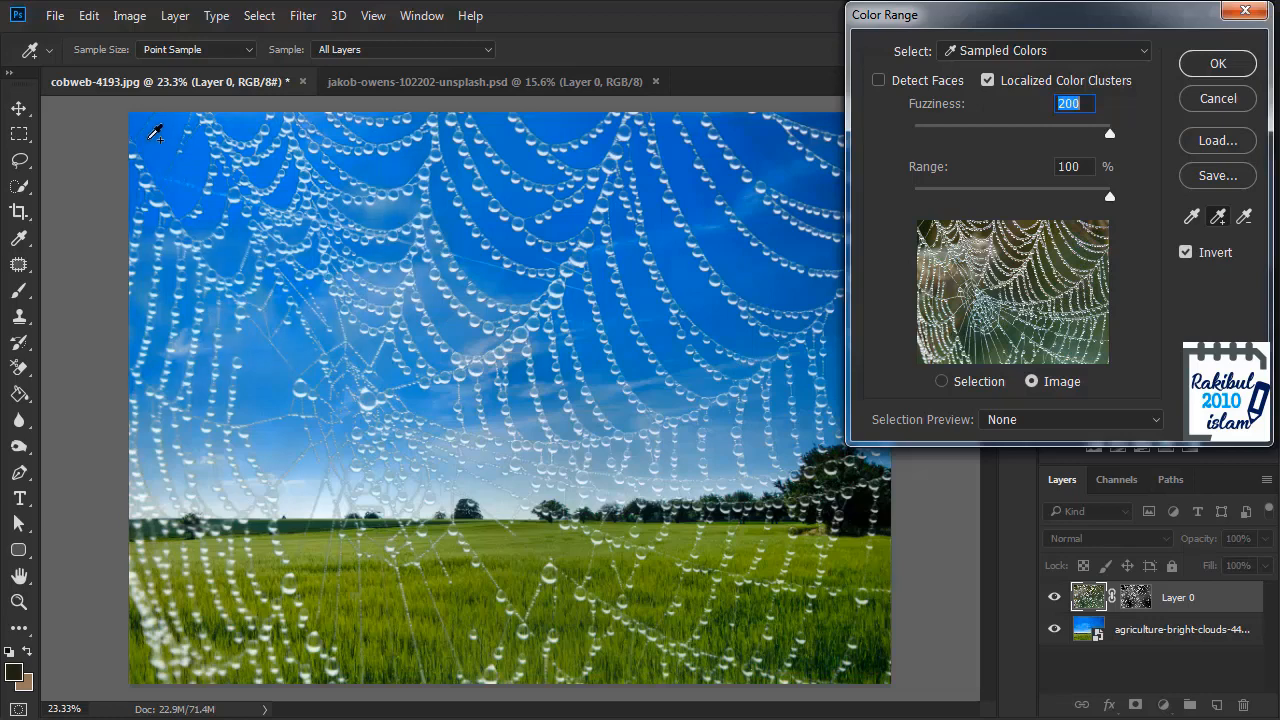
left_click(941, 382)
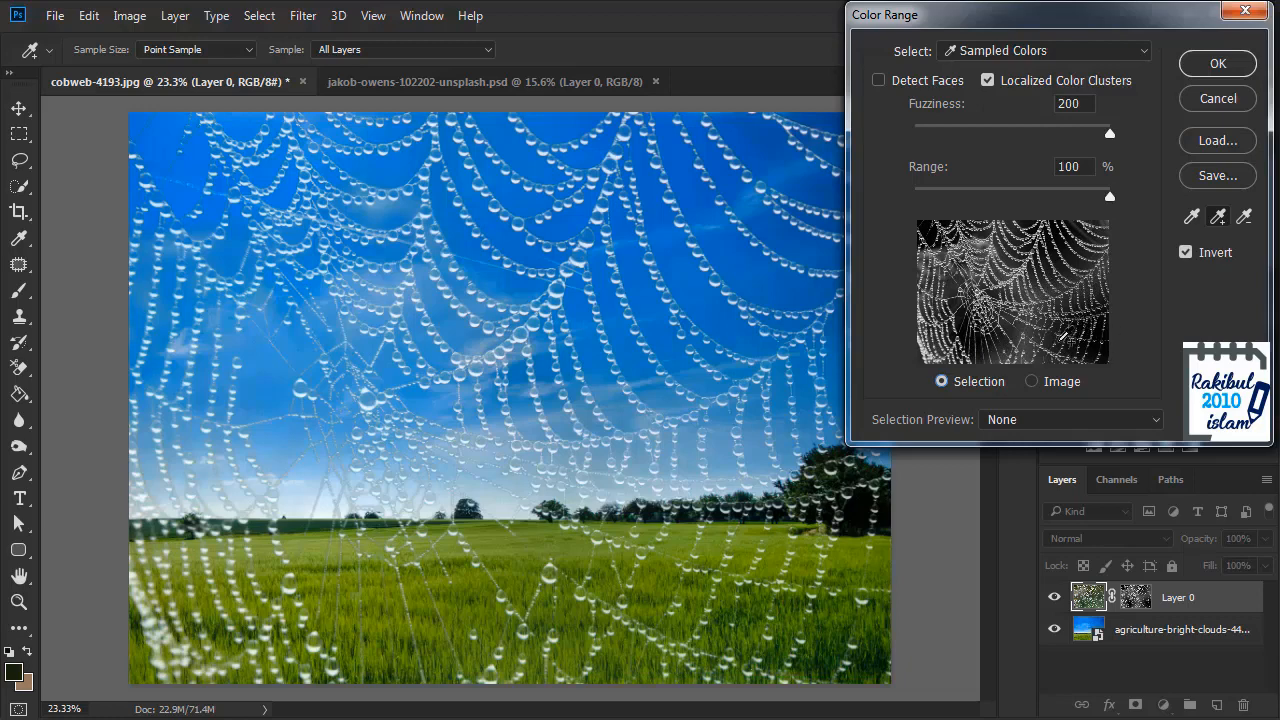
left_click(1034, 384)
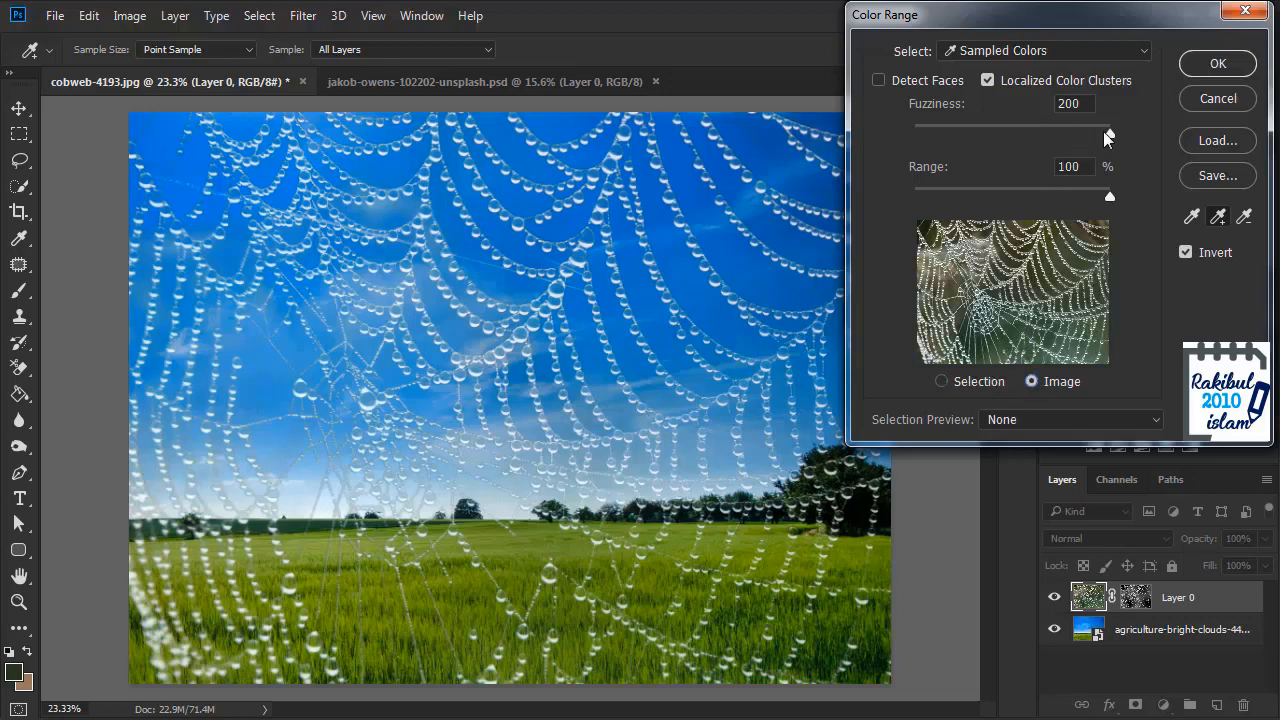
mouse_move(1109, 133)
left_mouse_down()
mouse_move(1058, 138)
mouse_move(1111, 143)
left_mouse_up()
mouse_move(1108, 134)
left_mouse_down()
mouse_move(1065, 134)
mouse_move(1104, 134)
left_mouse_up()
mouse_move(1109, 197)
left_mouse_down()
mouse_move(1071, 198)
mouse_move(1119, 198)
left_mouse_up()
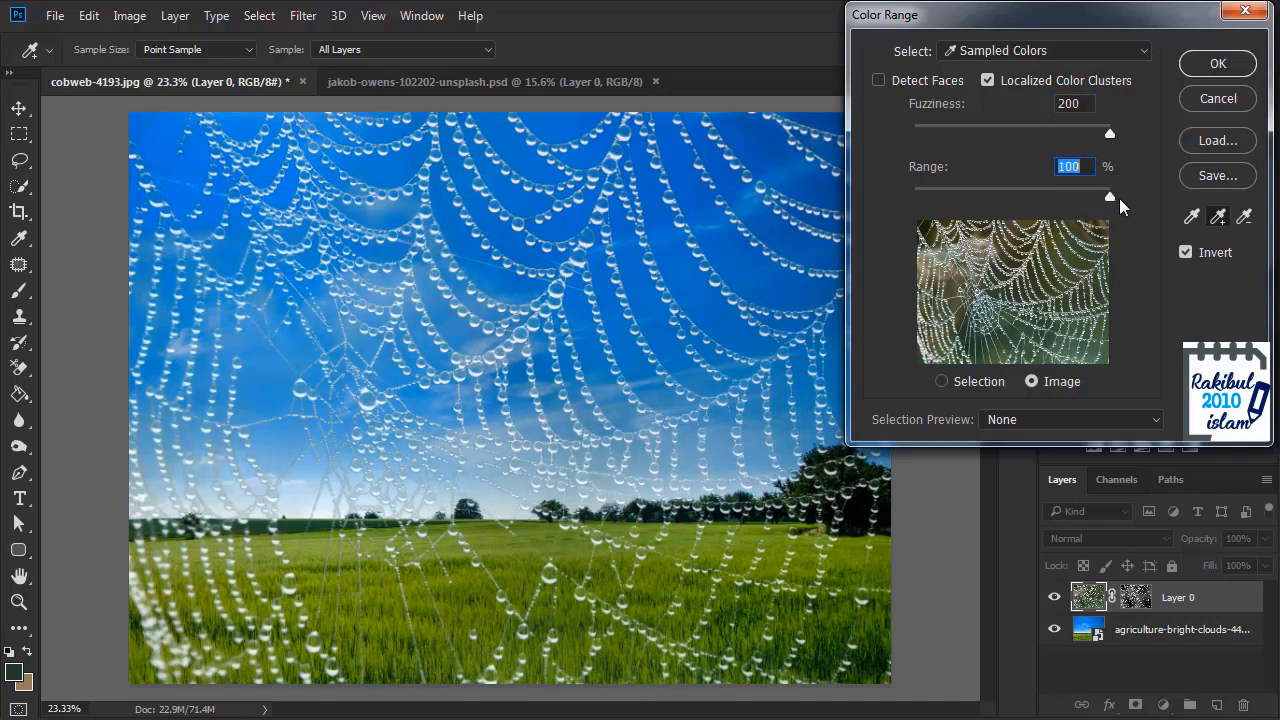
Add more background tones from the web's left side and the lower middle of the image to the sampled colors.
left_click(151, 282, "shift")
left_click(147, 288)
left_click(580, 640)
left_click(595, 571)
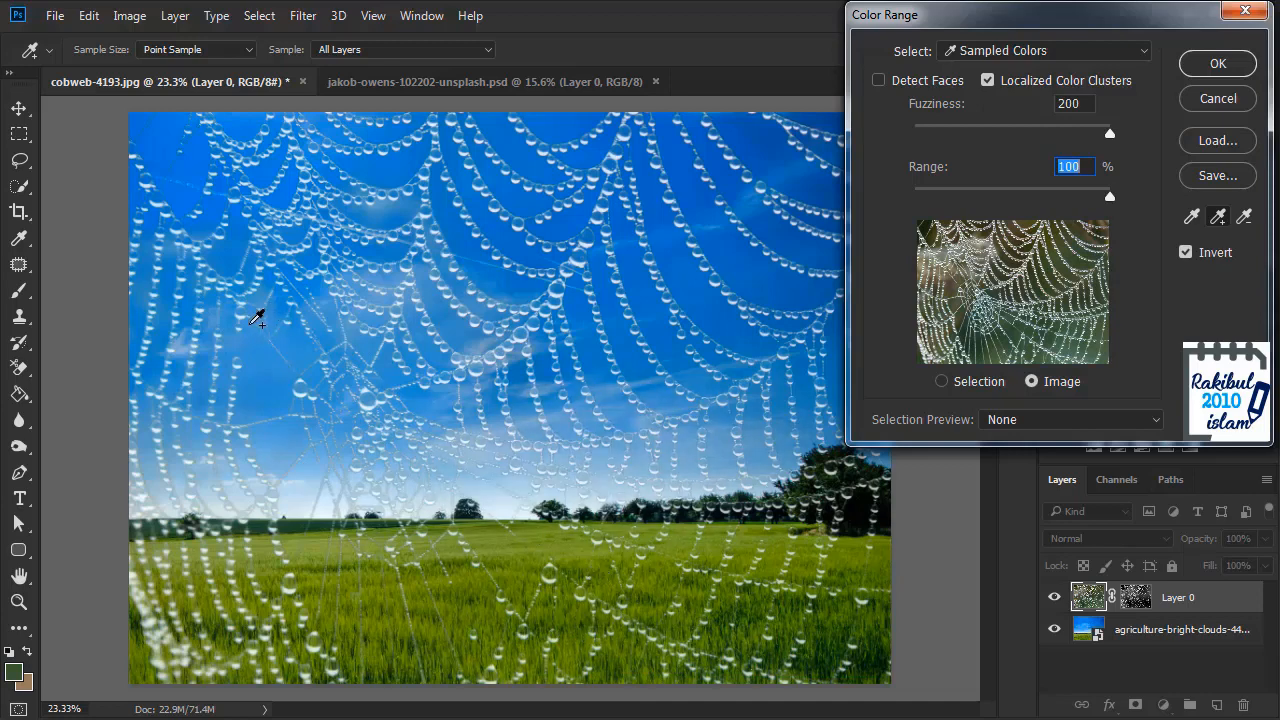
left_click(259, 321)
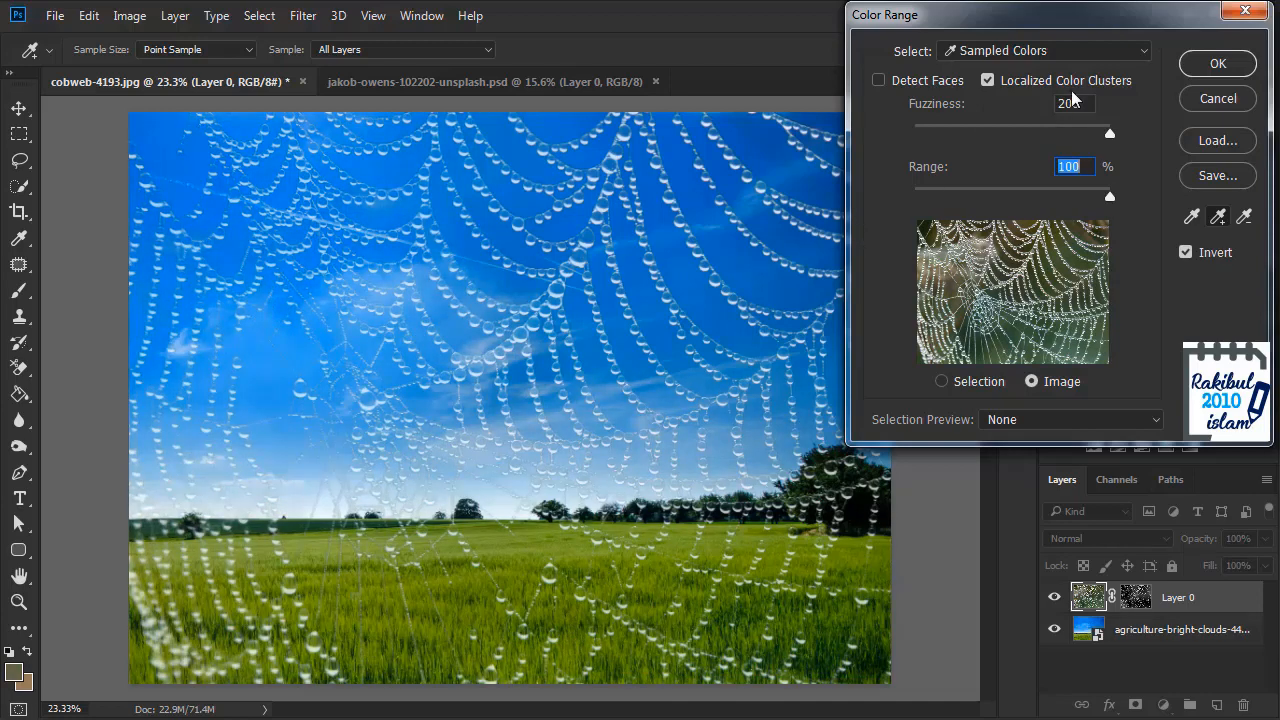
Set Fuzziness to 132, check the selection preview and apply the color range to Layer 0's mask.
left_click_drag(1109, 131, 1047, 142)
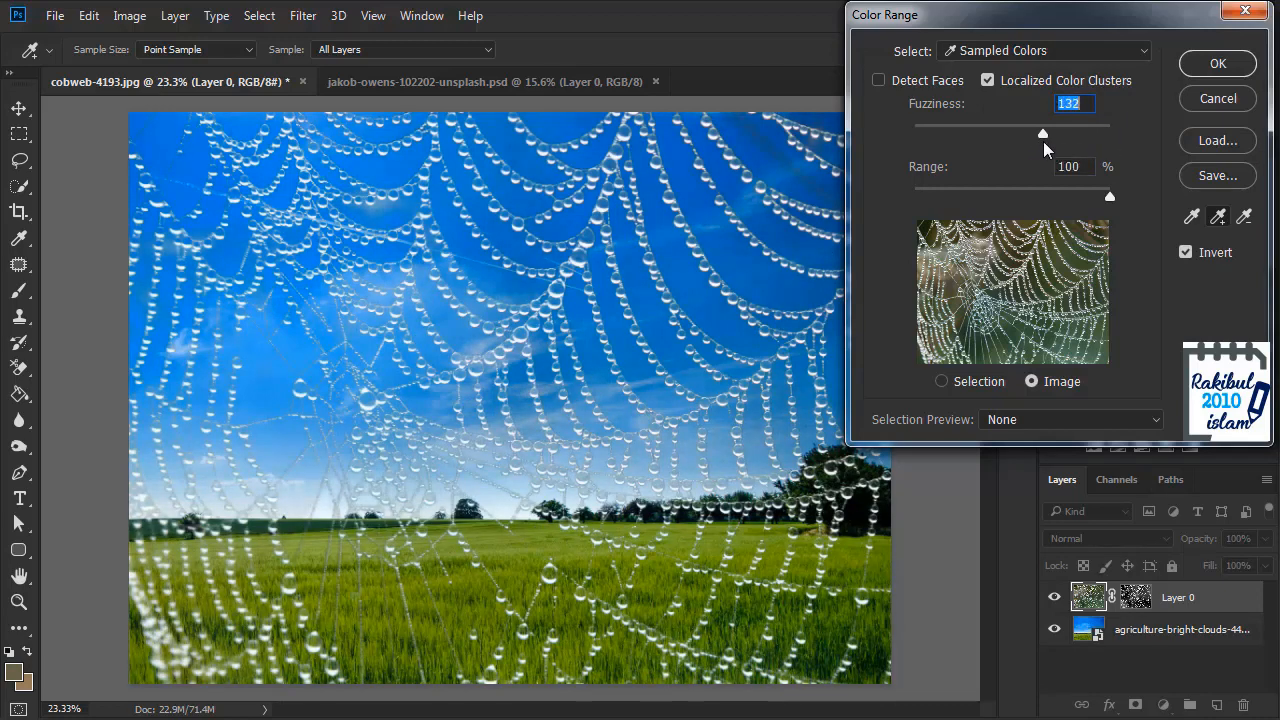
left_click(1109, 196)
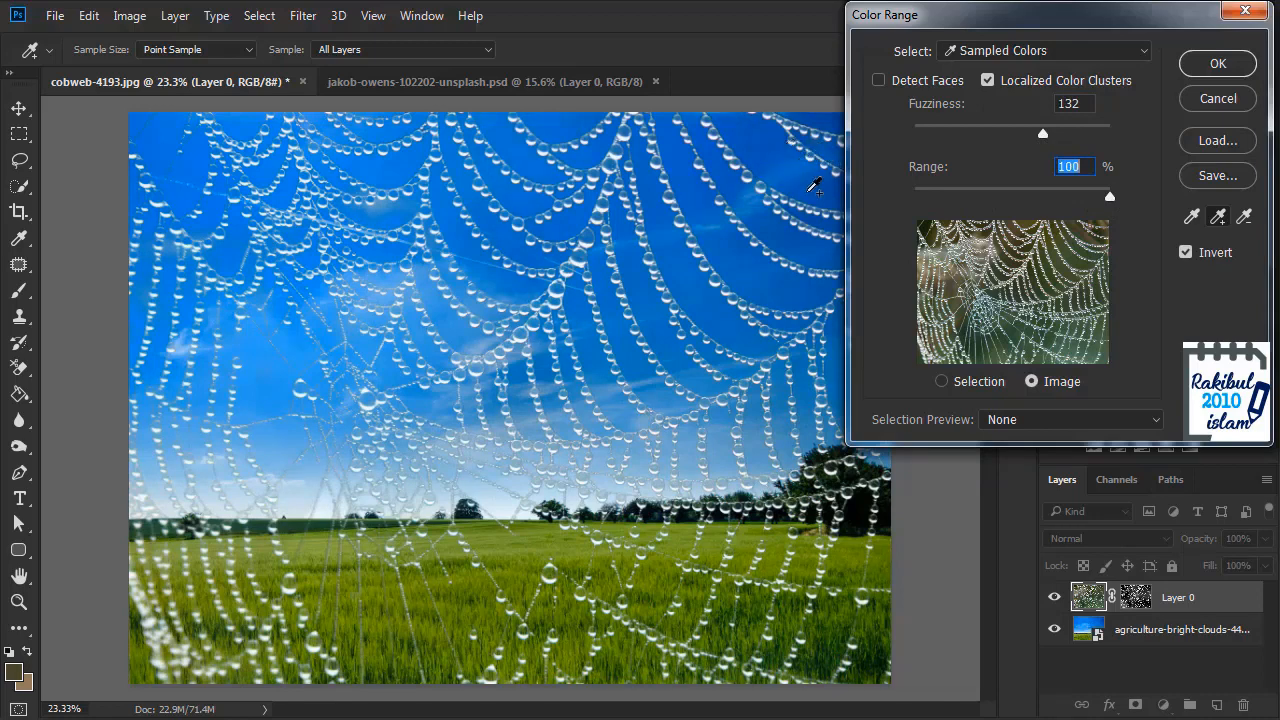
left_click(944, 383)
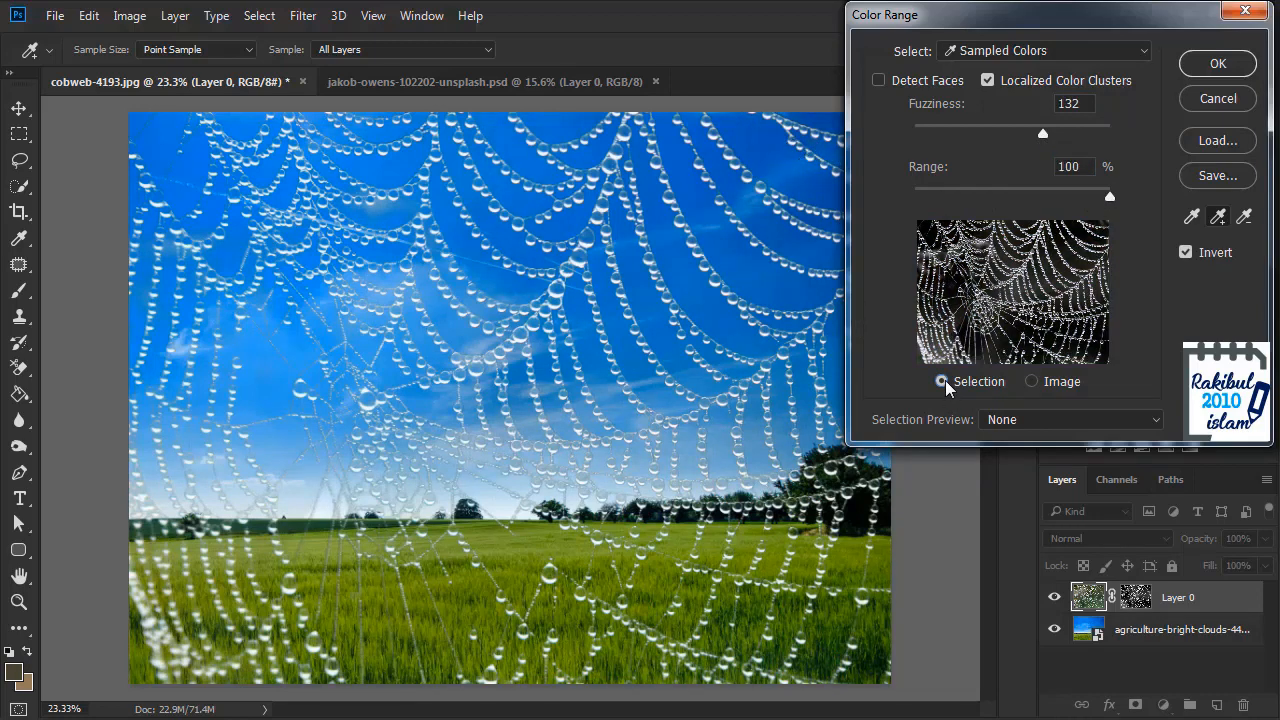
left_click(1032, 383)
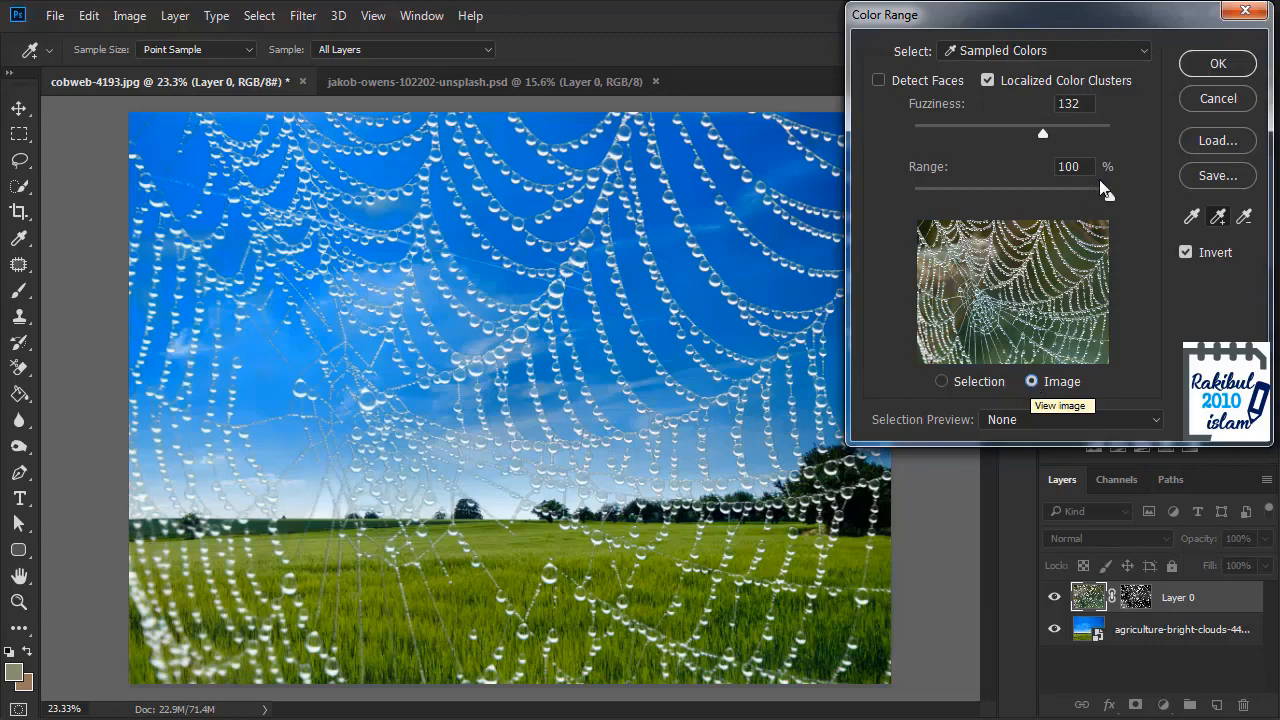
left_click(1203, 71)
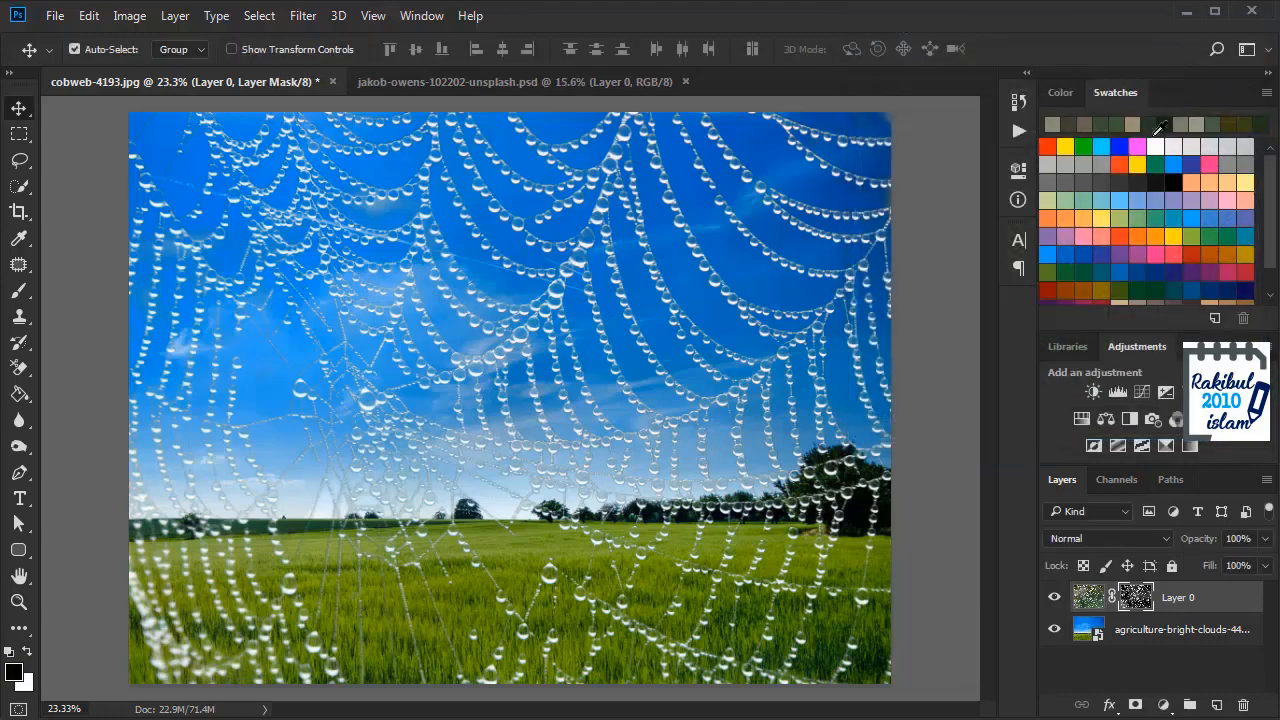
Disable and re-enable Layer 0's mask to compare the image with and without its original background.
left_click(1135, 597, "shift")
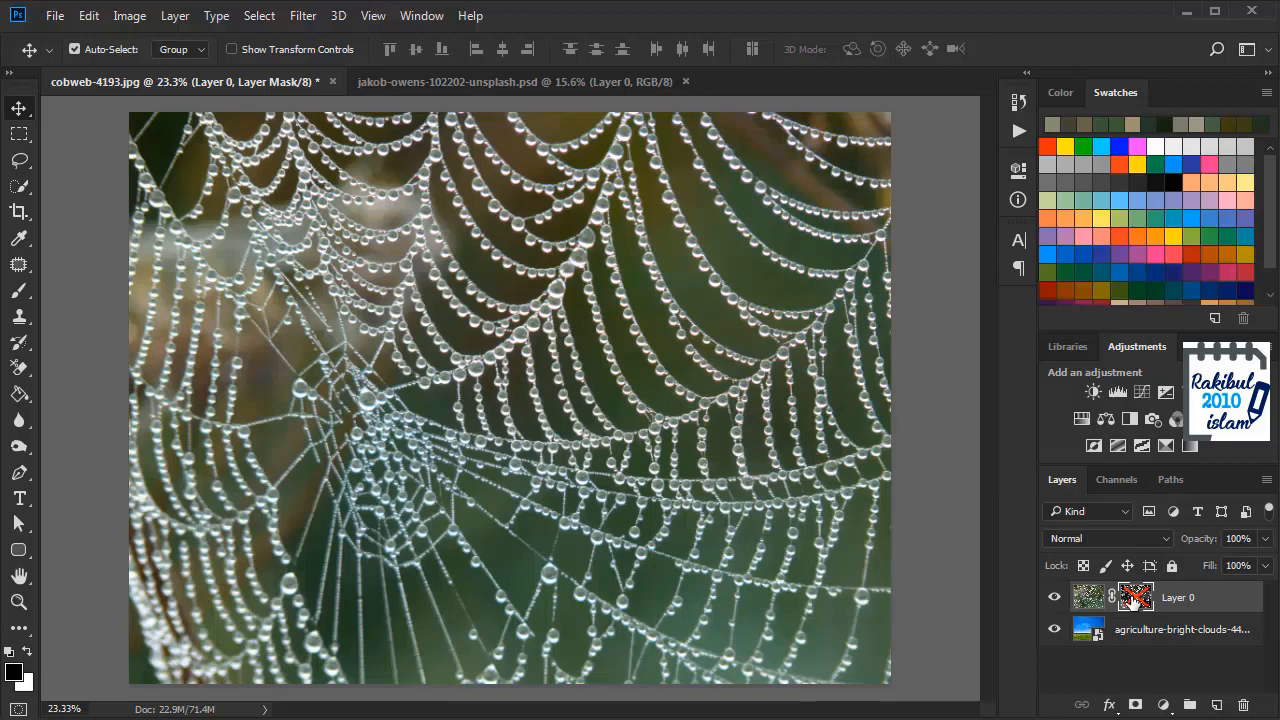
left_click(1135, 597, "shift")
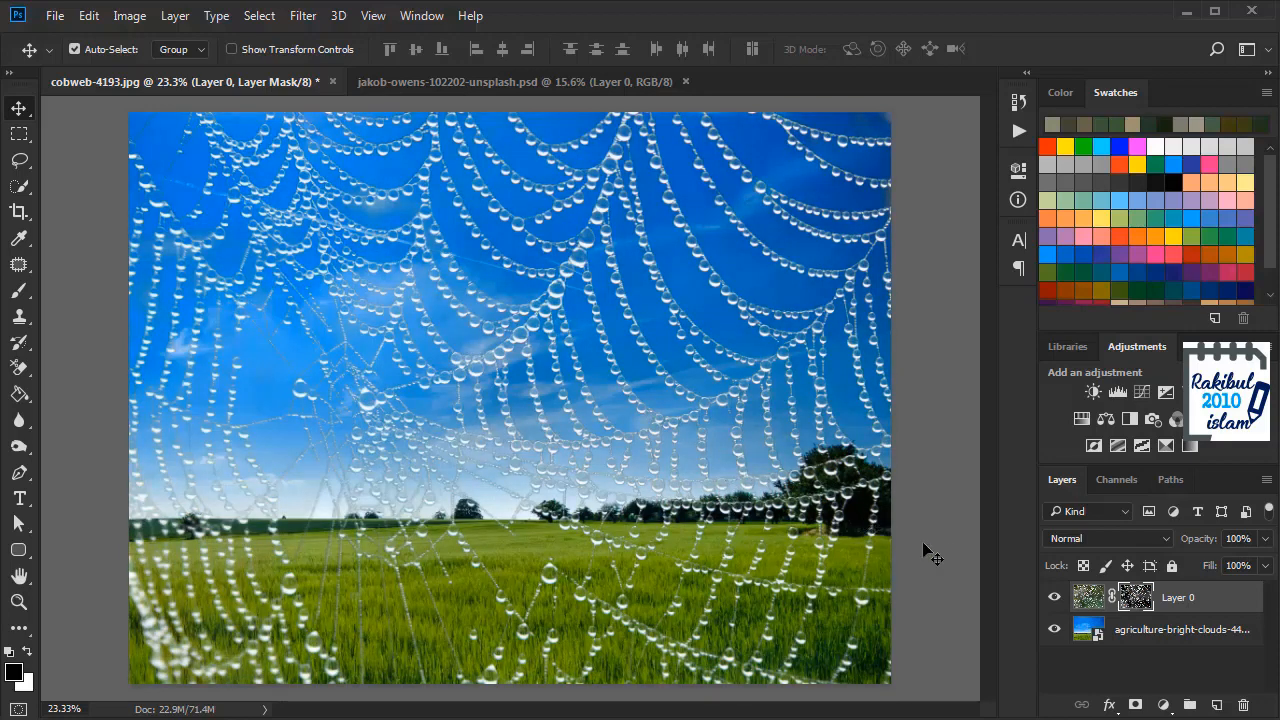
Open Color Range for Layer 0's mask in jakob-owens-102202-unsplash.psd and add sky tones from the image's upper-left area to the sampled colors.
double_click(1135, 598)
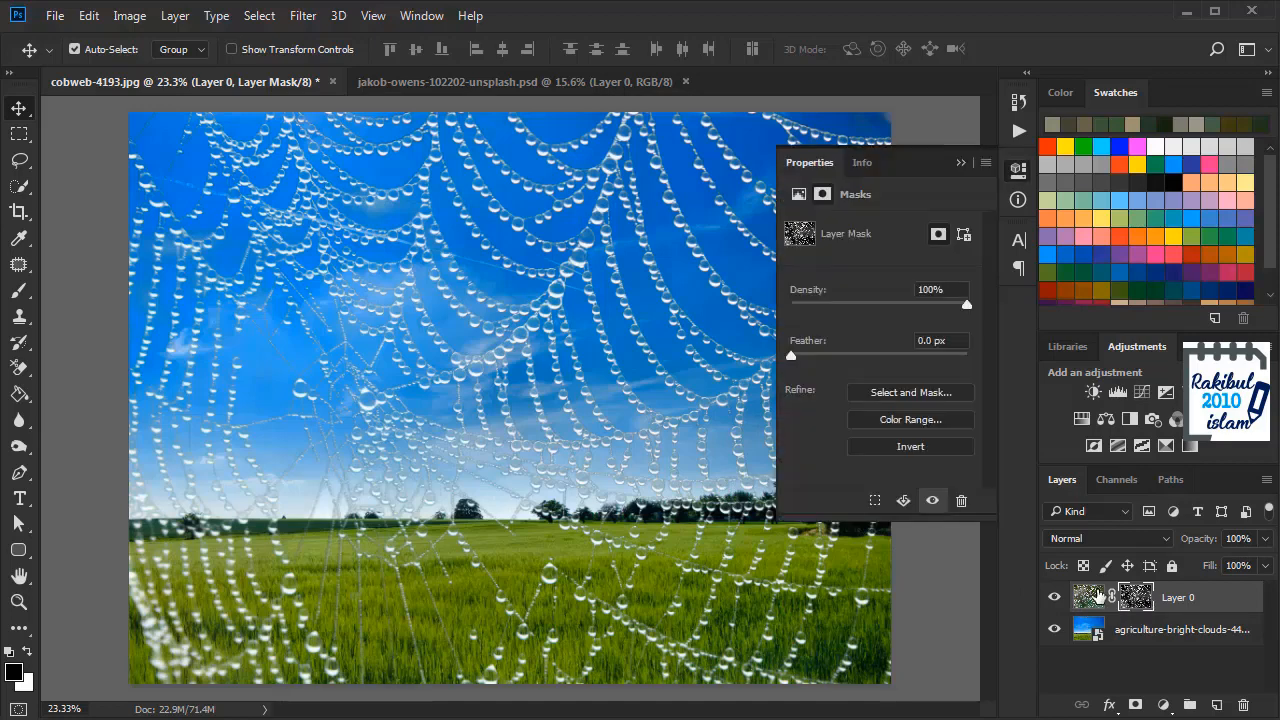
left_click(909, 423)
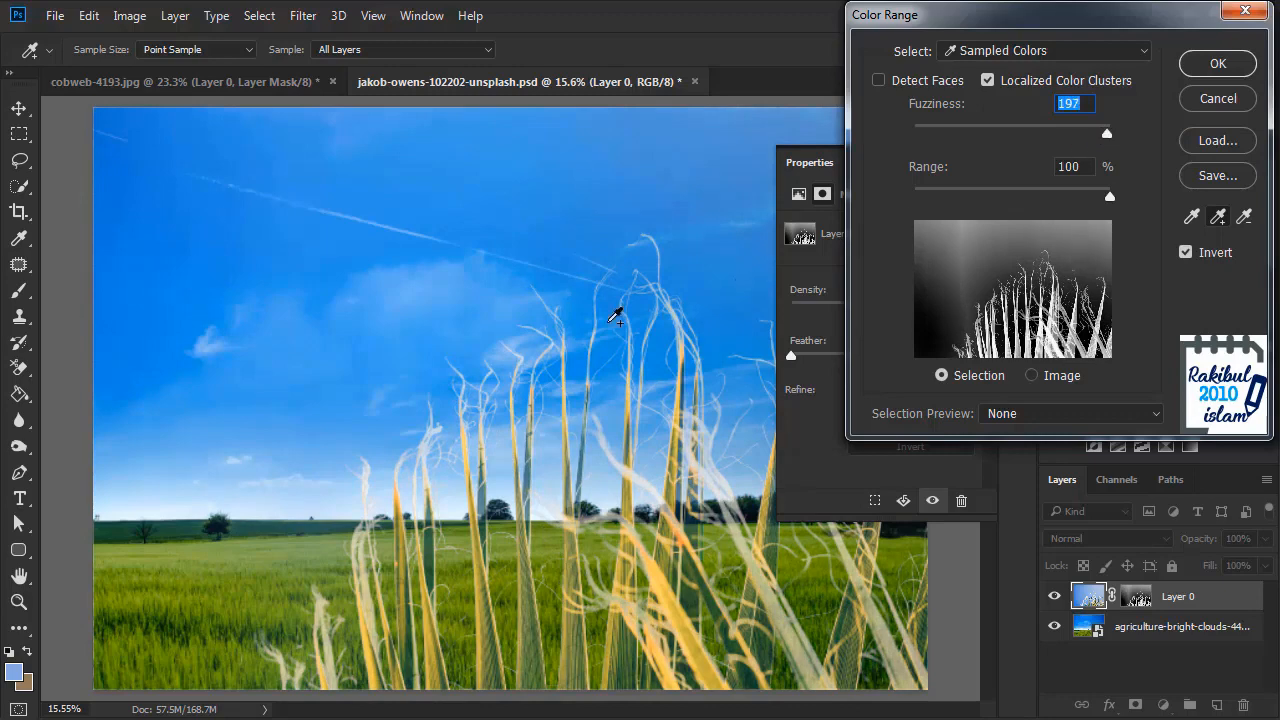
left_click(341, 294)
left_click(102, 178)
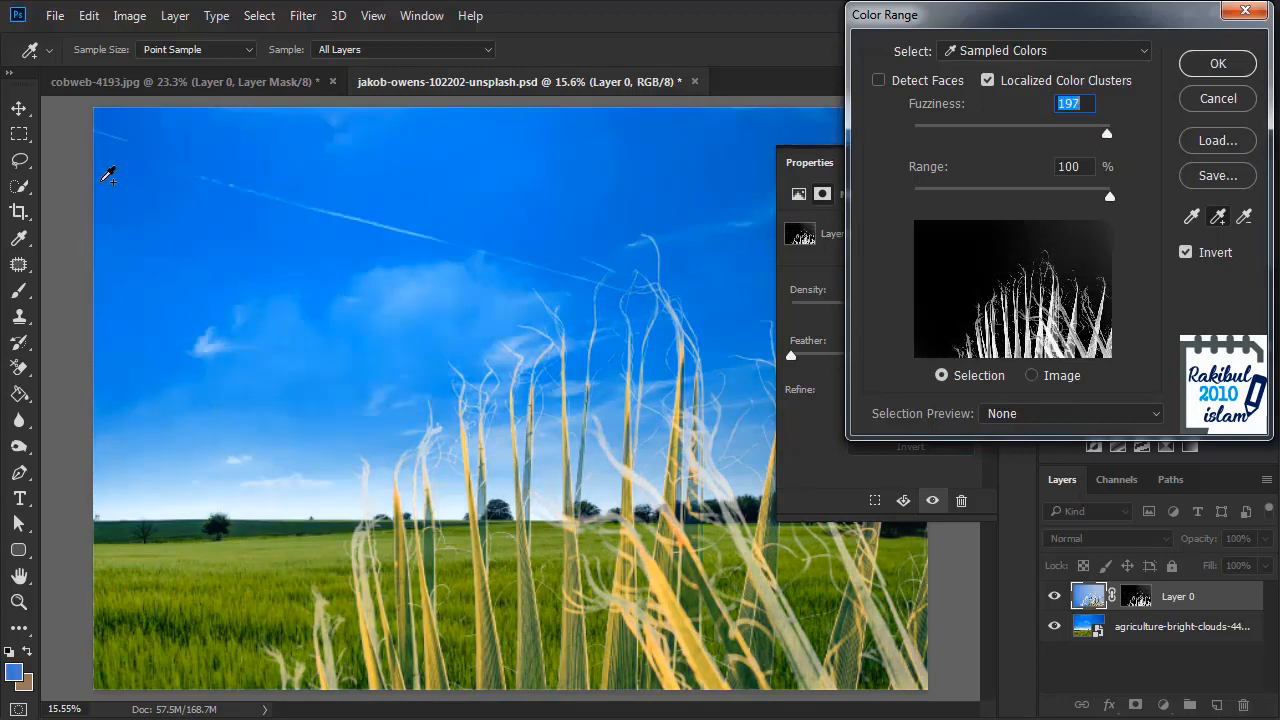
Set Fuzziness to 94 and Range to 59%, apply the color range to the plant photo's mask and close the mask properties.
left_click_drag(1106, 133, 993, 131)
left_click_drag(1109, 196, 1030, 206)
mouse_move(993, 133)
left_mouse_down()
mouse_move(1062, 137)
mouse_move(1006, 139)
left_mouse_up()
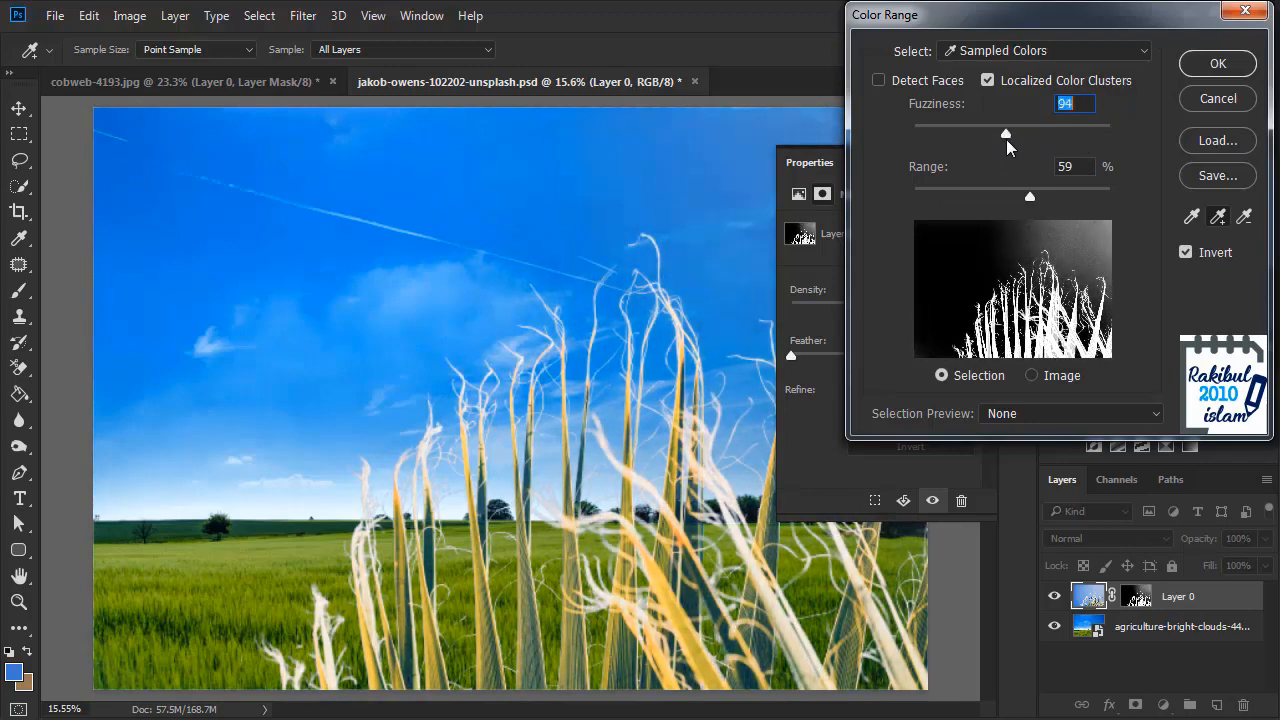
left_click(1216, 61)
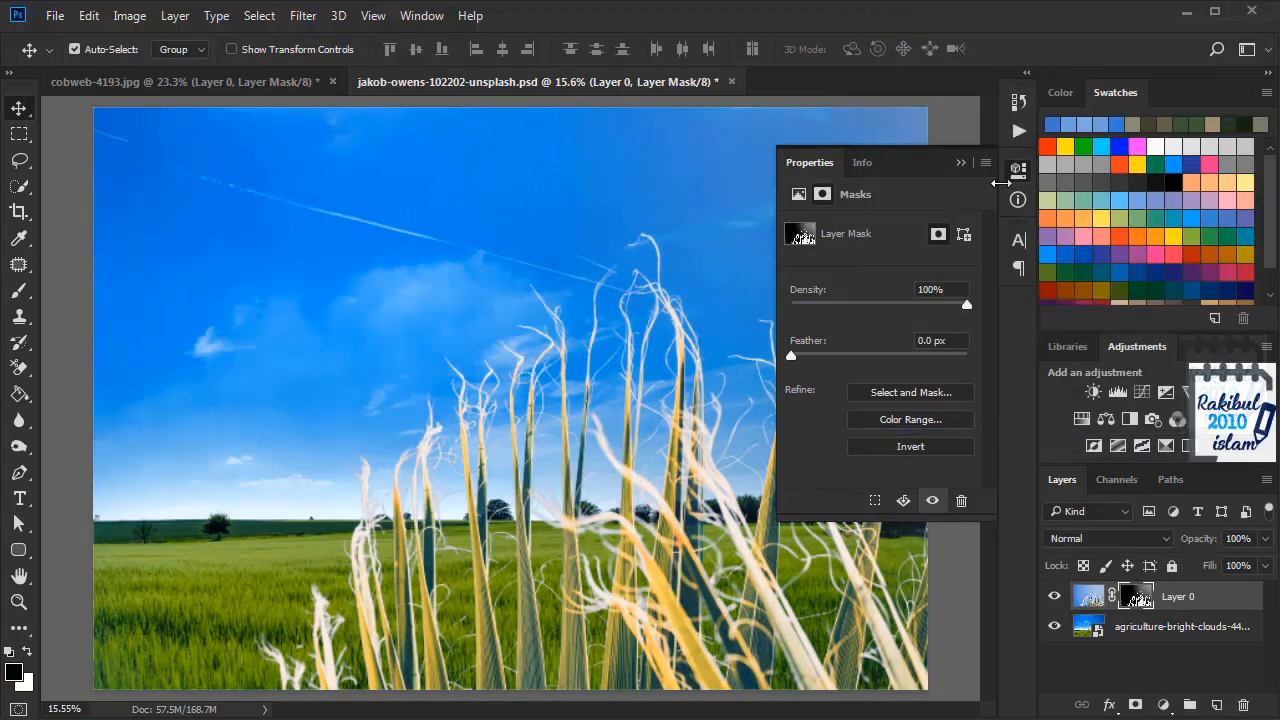
left_click(1017, 170)
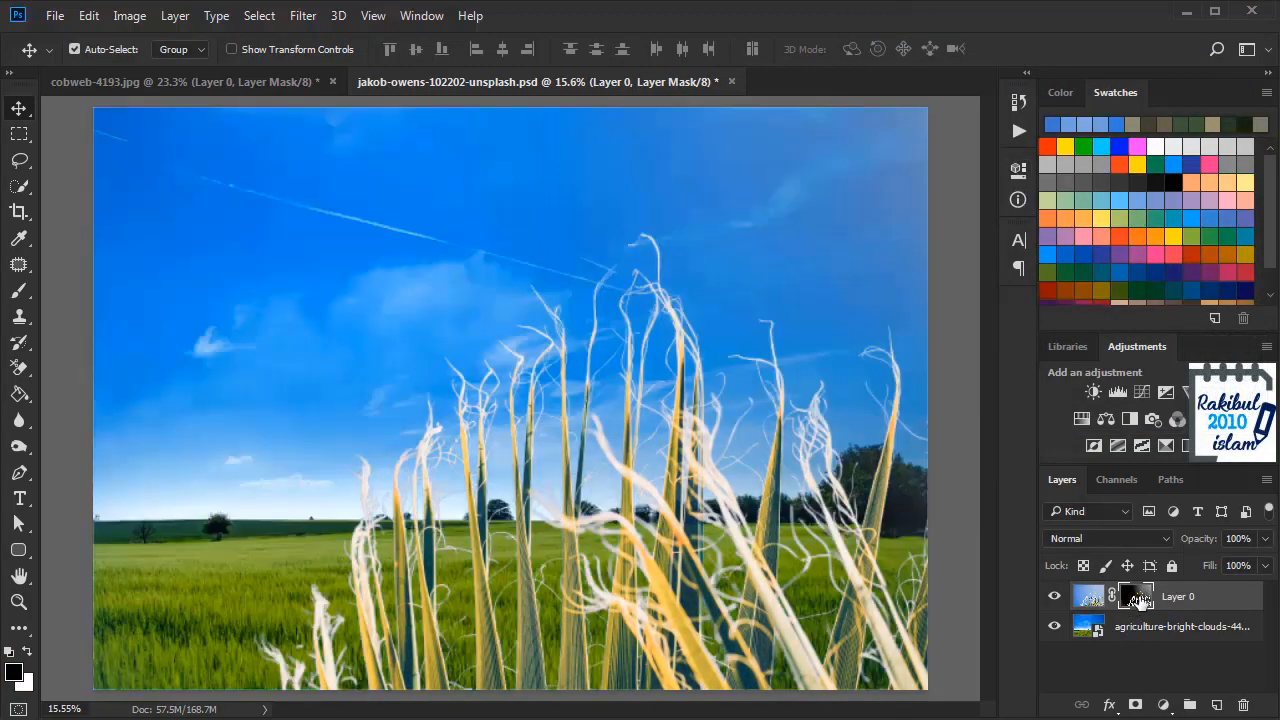